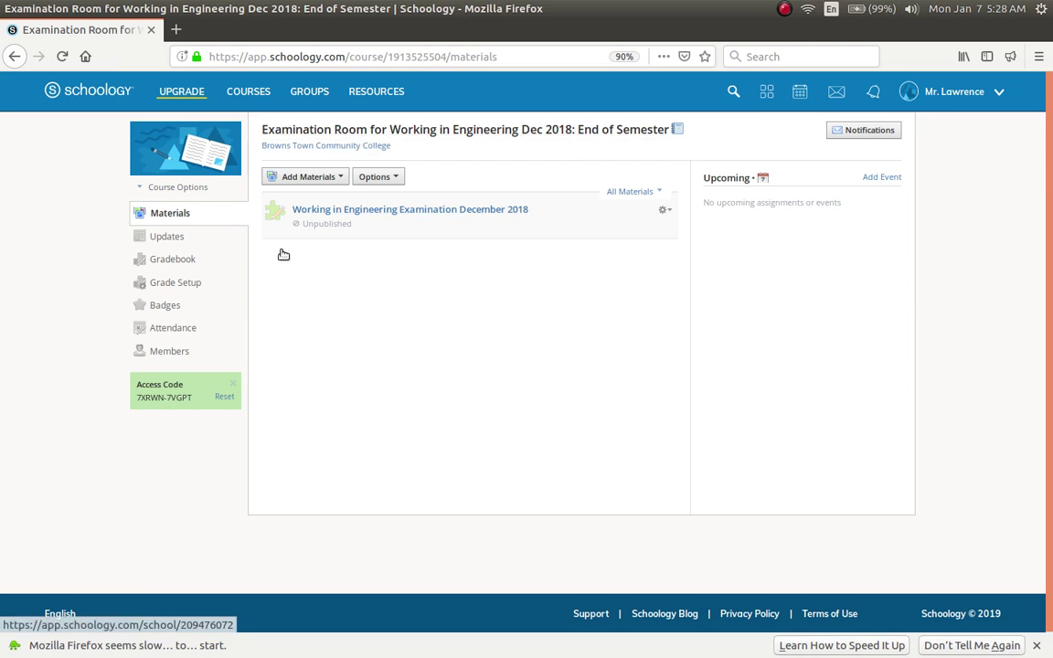
Step: Highlight the course access code, then clear the selection
{"action": "triple_click", "coordinate": [153, 399]}
{"action": "left_click", "coordinate": [176, 396]}
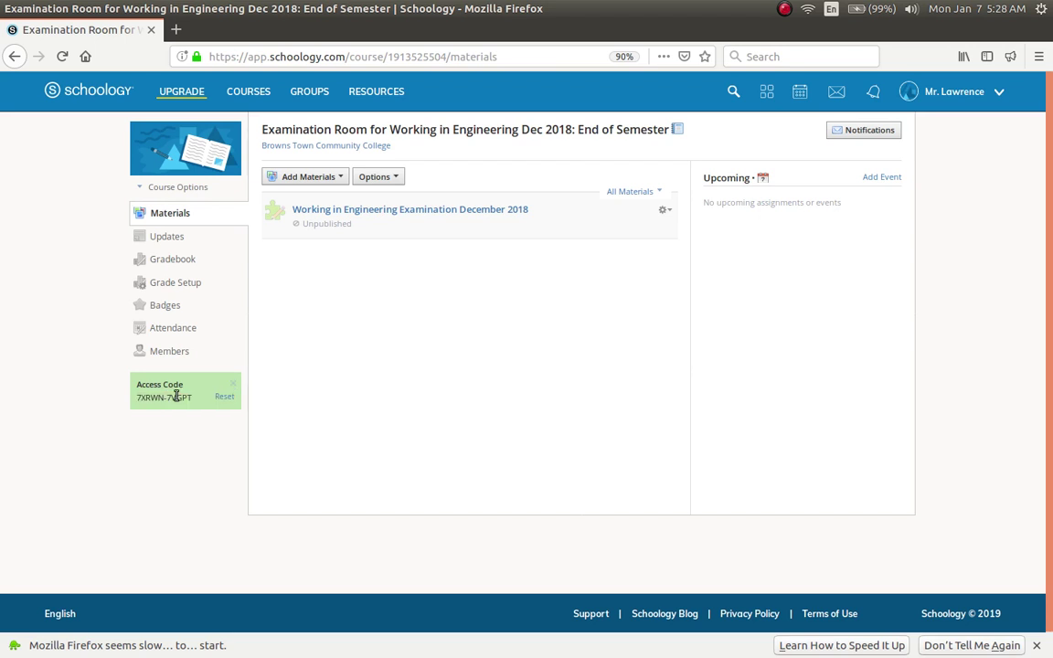
{"action": "left_click_drag", "start_coordinate": [136, 398], "coordinate": [193, 399]}
{"action": "left_click", "coordinate": [355, 403]}
Step: Publish the Working in Engineering Examination December 2018 in the course materials
{"action": "left_click", "coordinate": [665, 210]}
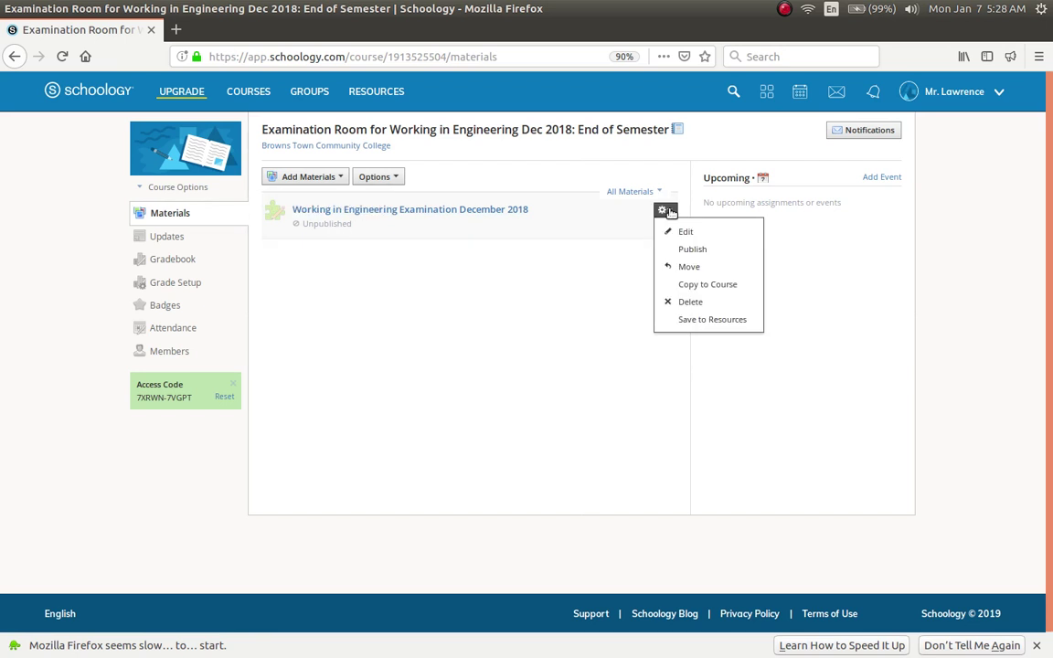
{"action": "left_click", "coordinate": [701, 251]}
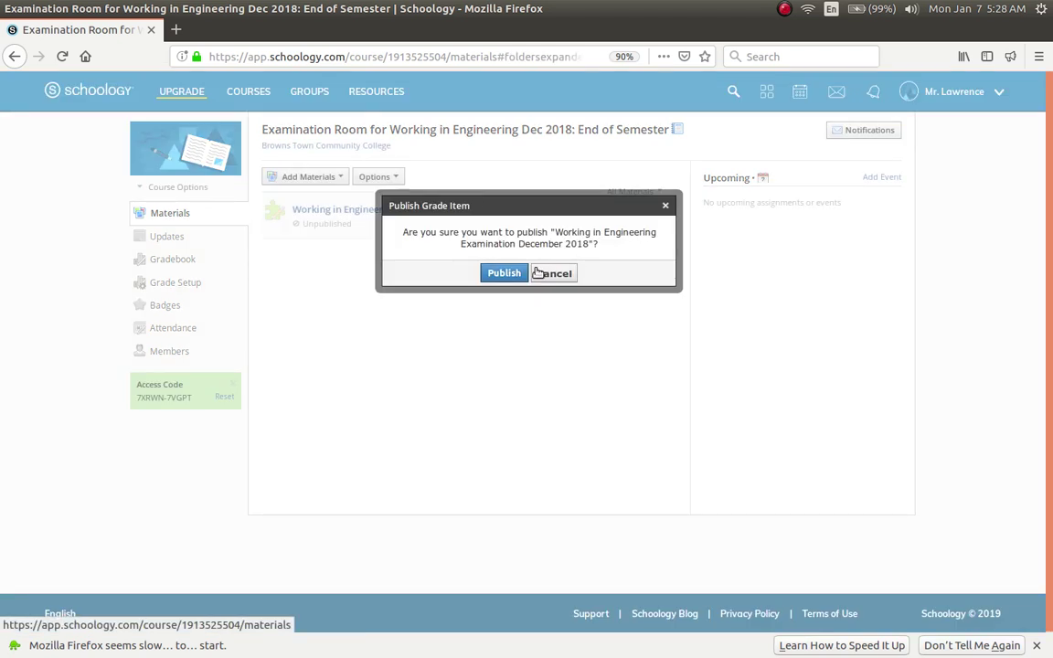
{"action": "left_click", "coordinate": [504, 275]}
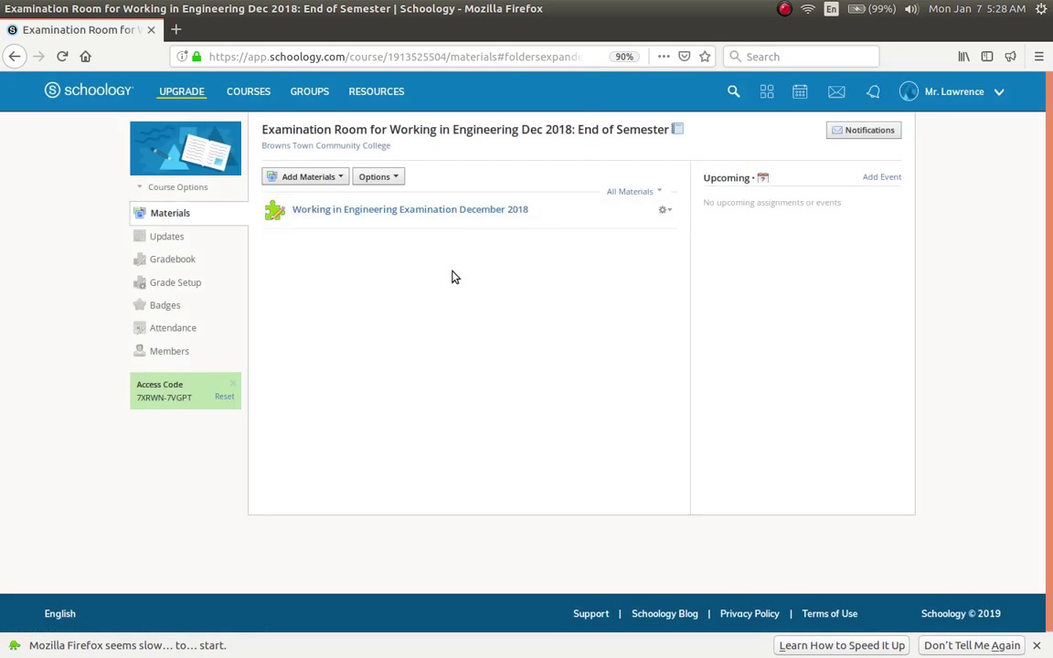
Step: Open the Working in Engineering Examination December 2018 and save its settings with submissions set to Disable
{"action": "left_click", "coordinate": [408, 214]}
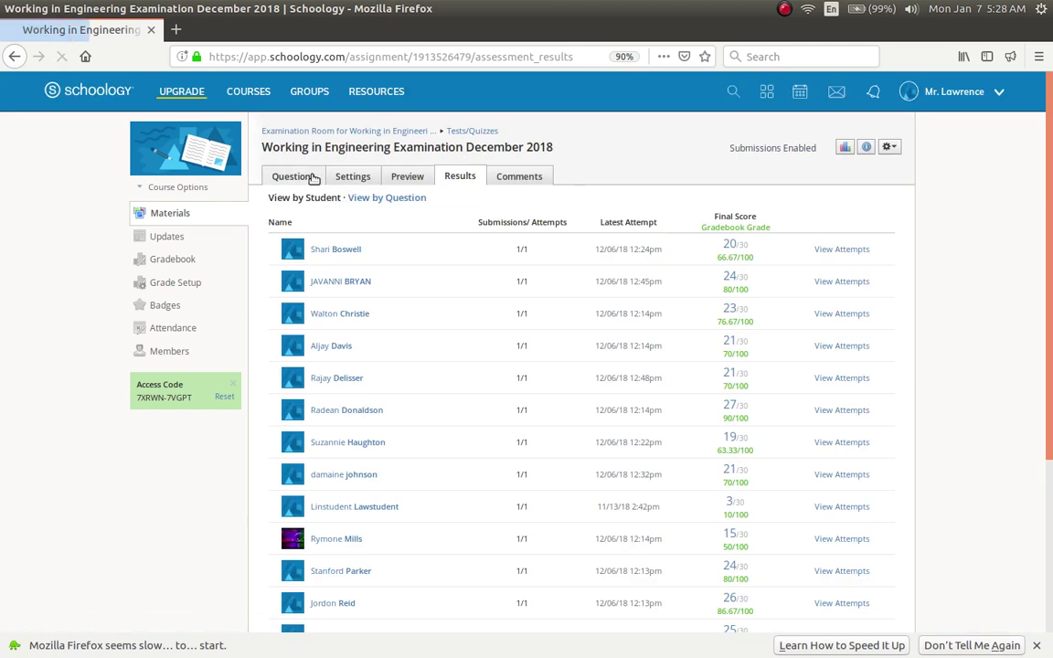
{"action": "left_click", "coordinate": [313, 178]}
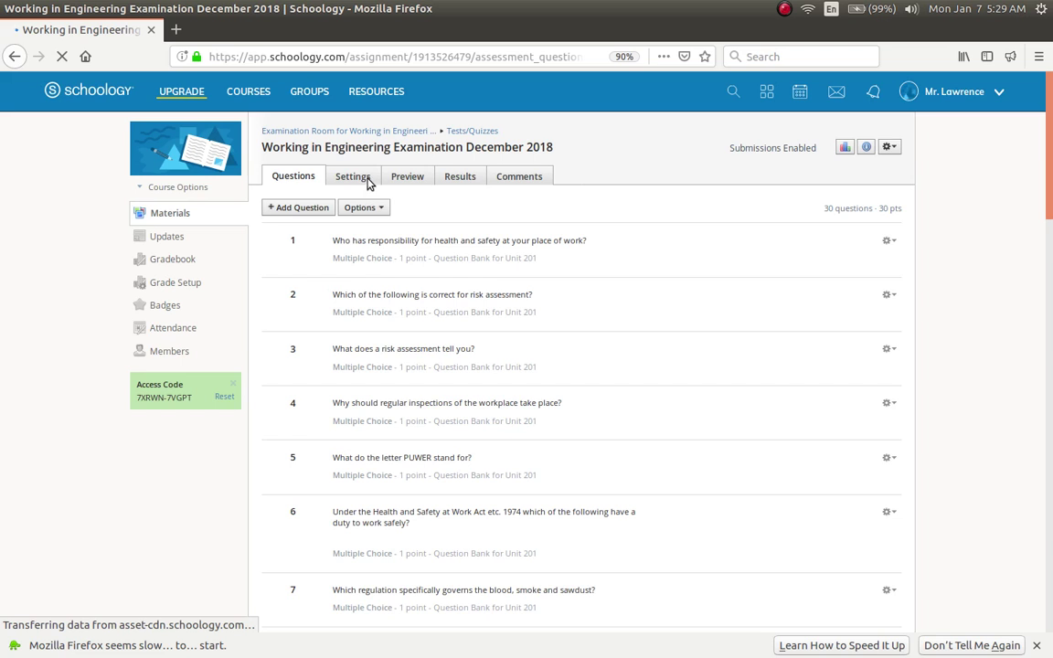
{"action": "left_click", "coordinate": [367, 178]}
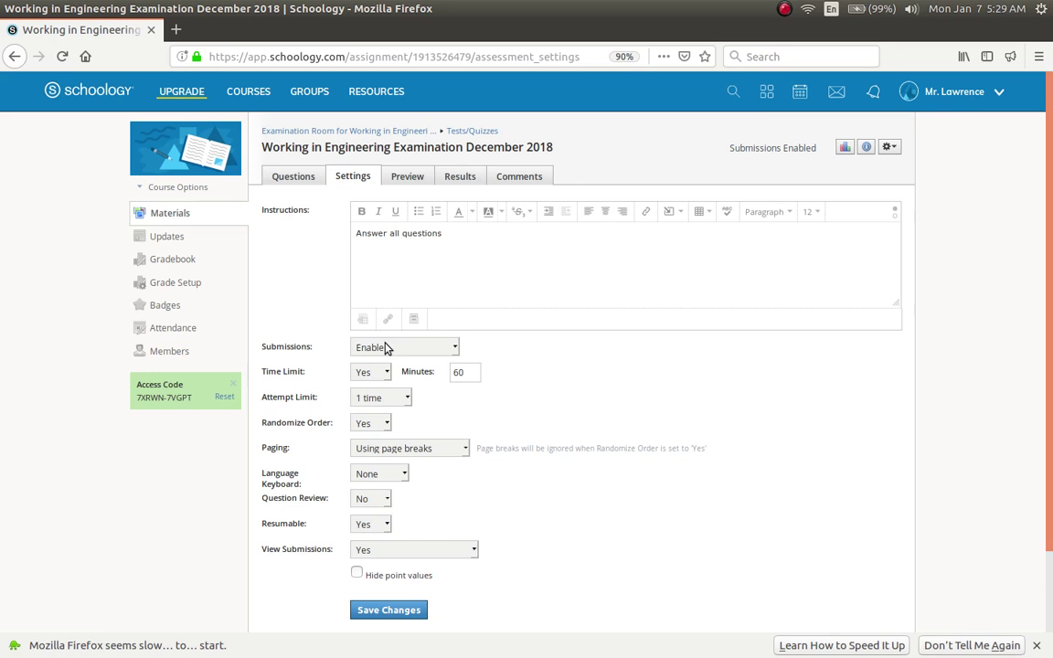
{"action": "left_click", "coordinate": [386, 349]}
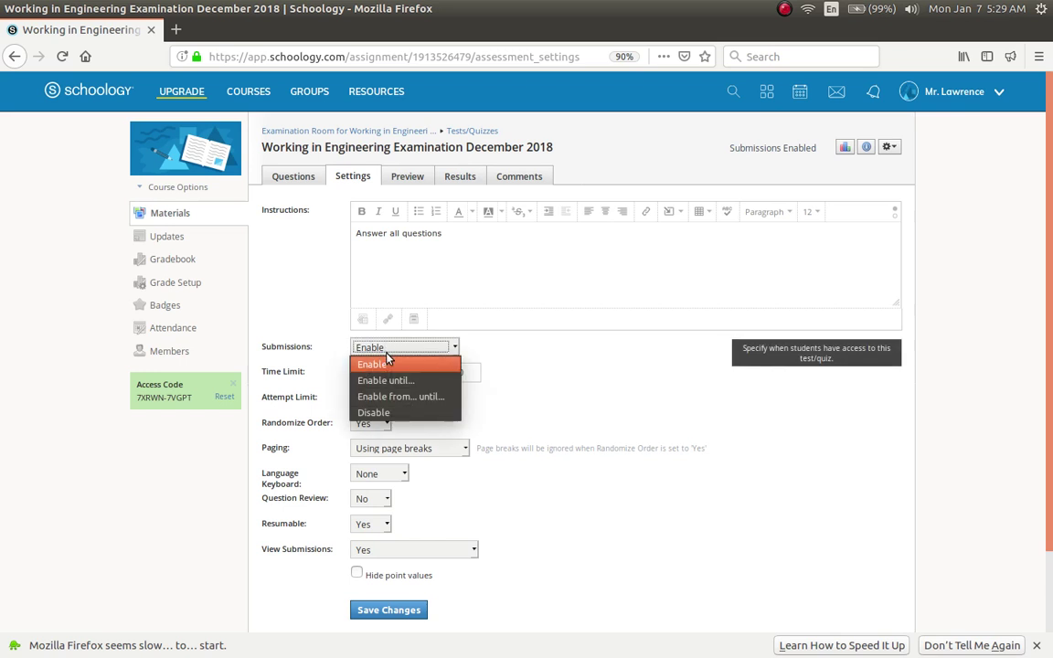
{"action": "left_click", "coordinate": [390, 415]}
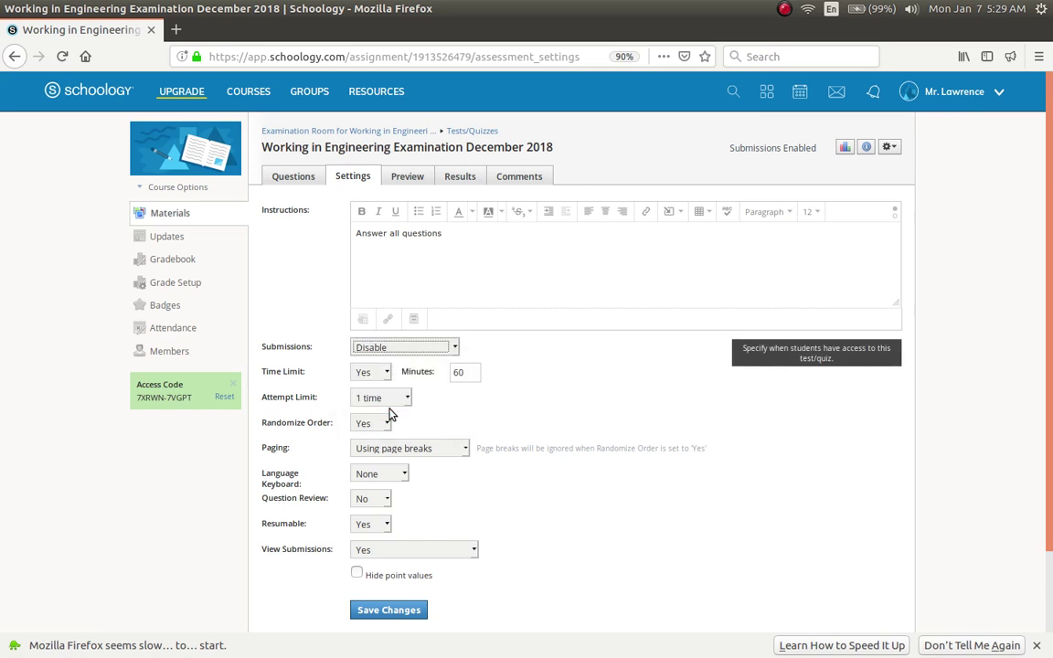
{"action": "left_click", "coordinate": [416, 610]}
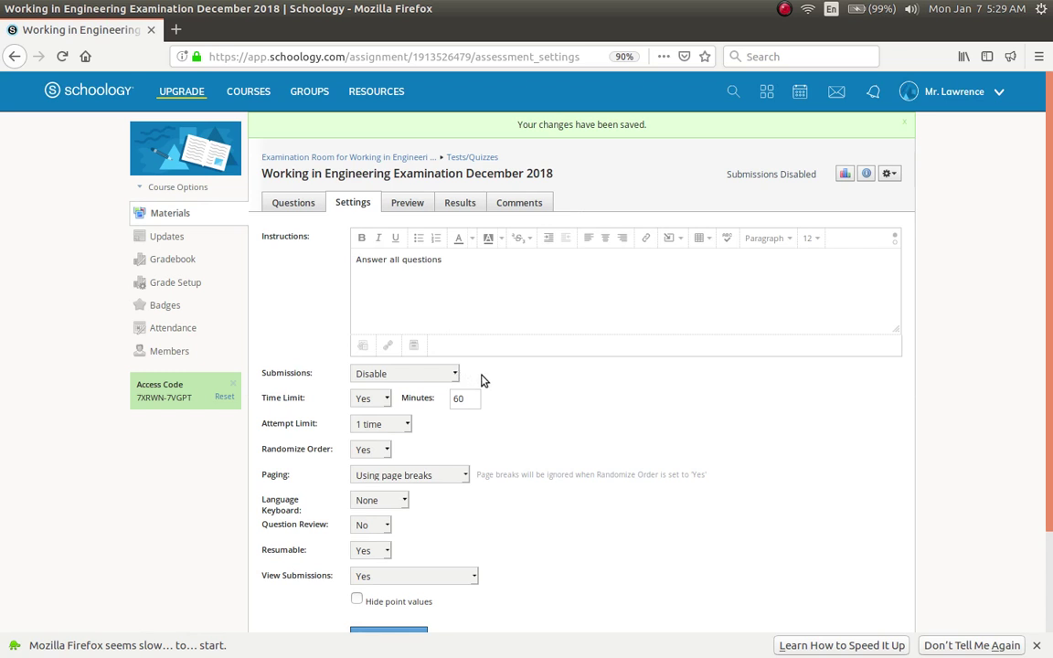
Step: Examine the availability options for the exam's submissions setting without choosing a different one
{"action": "left_click", "coordinate": [448, 377]}
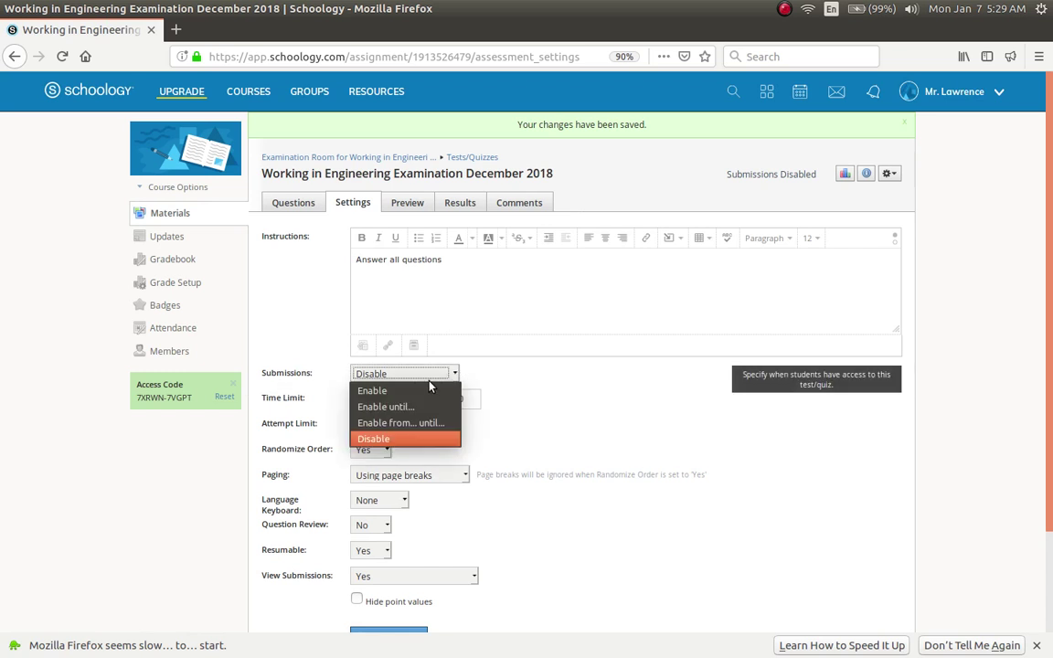
{"action": "left_click", "coordinate": [493, 393]}
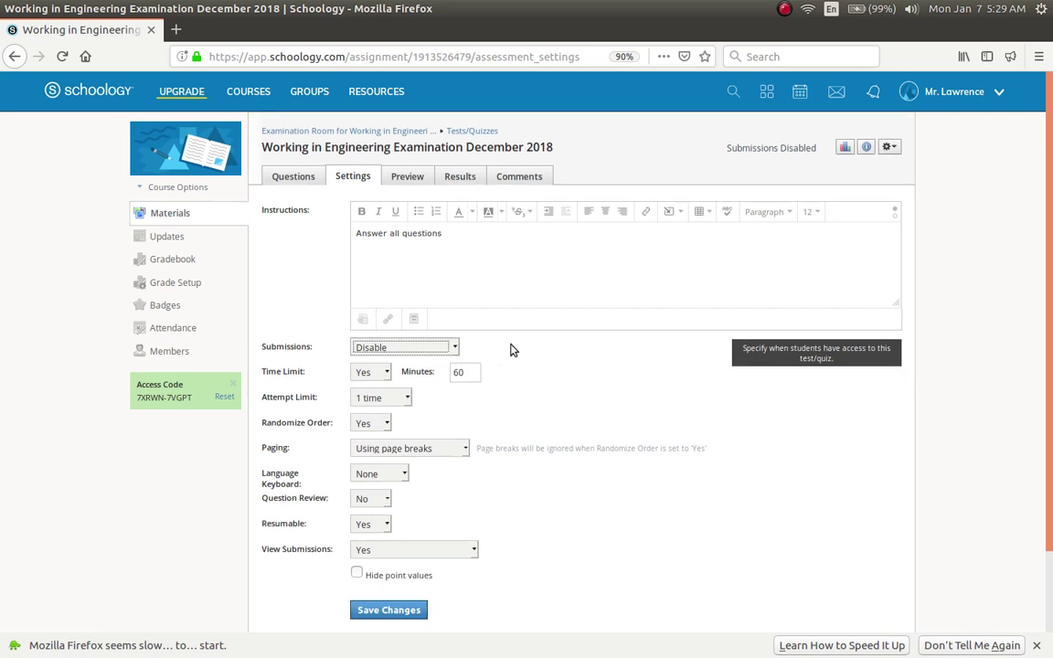
{"action": "left_click", "coordinate": [503, 360]}
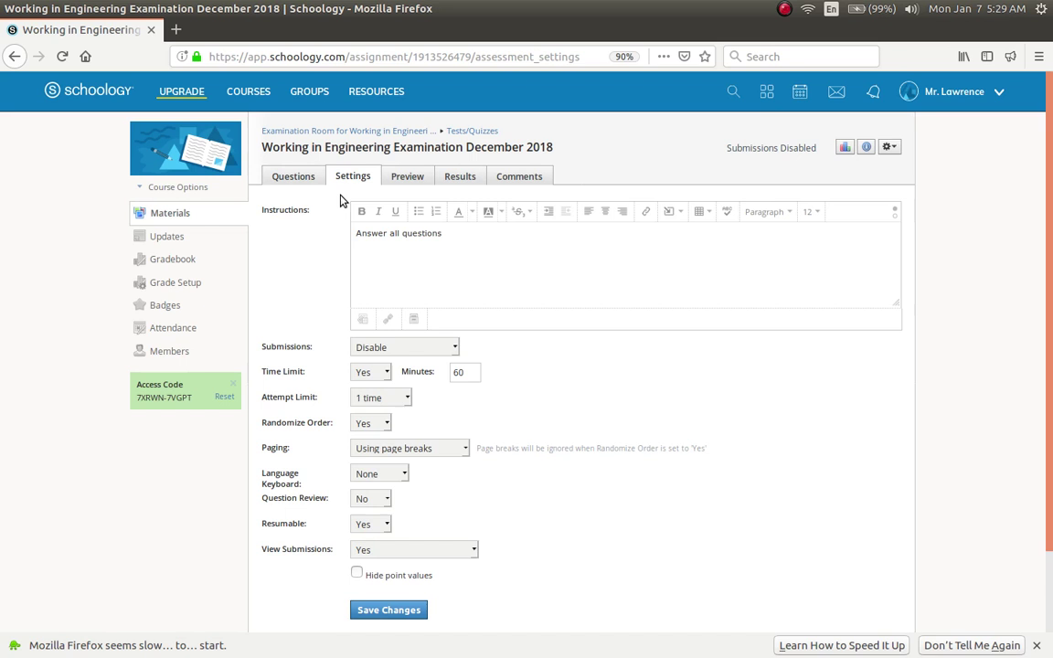
Step: Review the exam's full question list from the first question to the last
{"action": "left_click", "coordinate": [298, 176]}
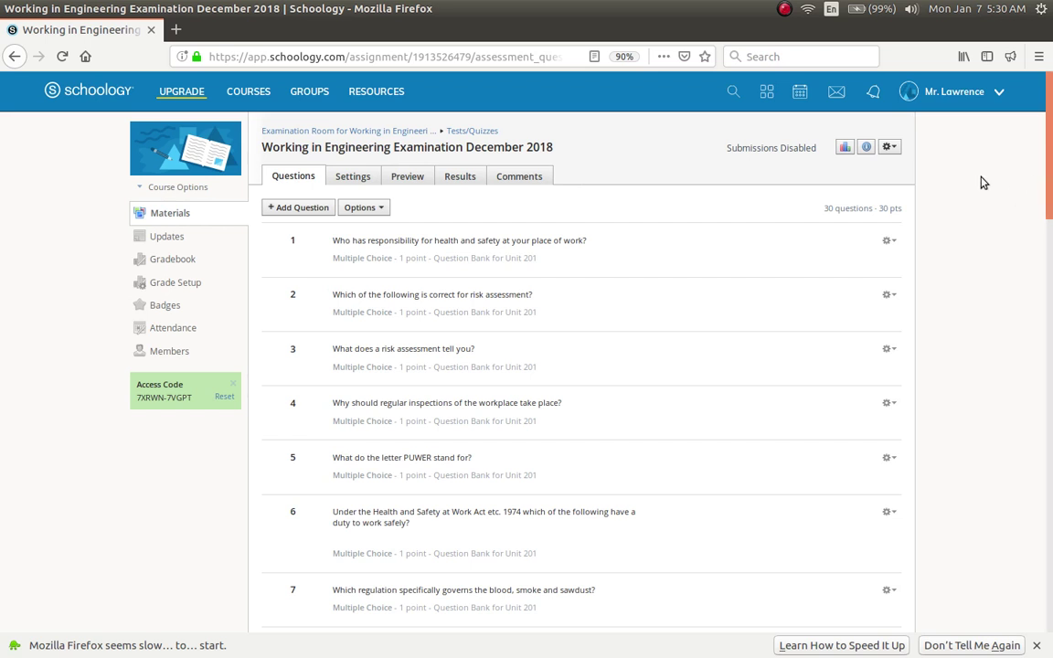
{"action": "left_click_drag", "start_coordinate": [1051, 147], "coordinate": [1051, 542]}
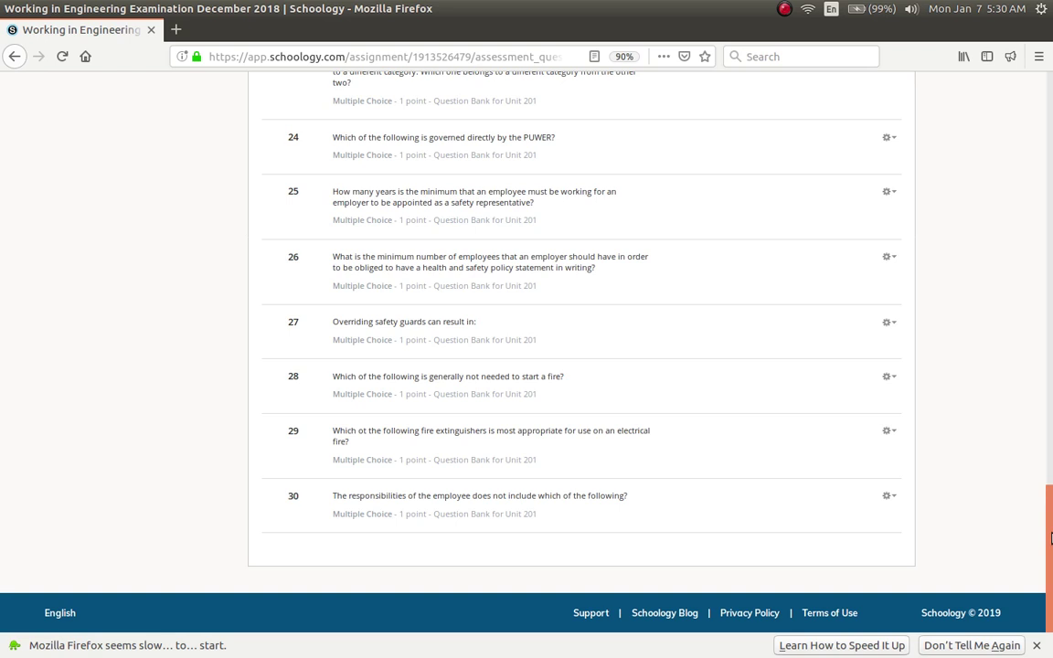
{"action": "left_click_drag", "start_coordinate": [1047, 512], "coordinate": [1047, 118]}
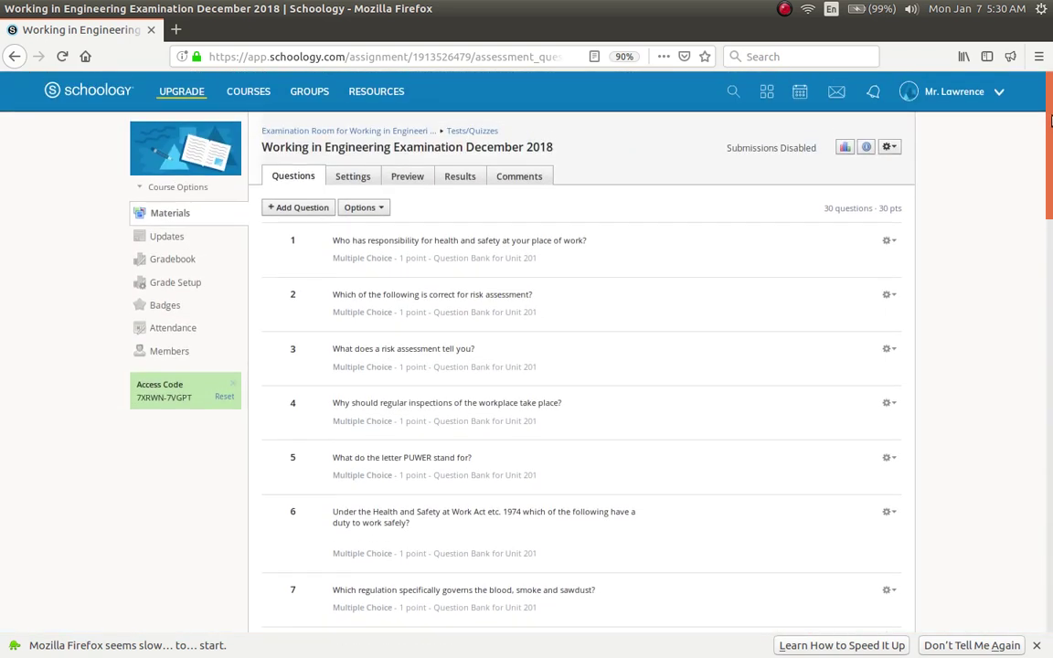
Step: Return to the exam settings and examine the time limit choices without changing them
{"action": "left_click", "coordinate": [353, 177]}
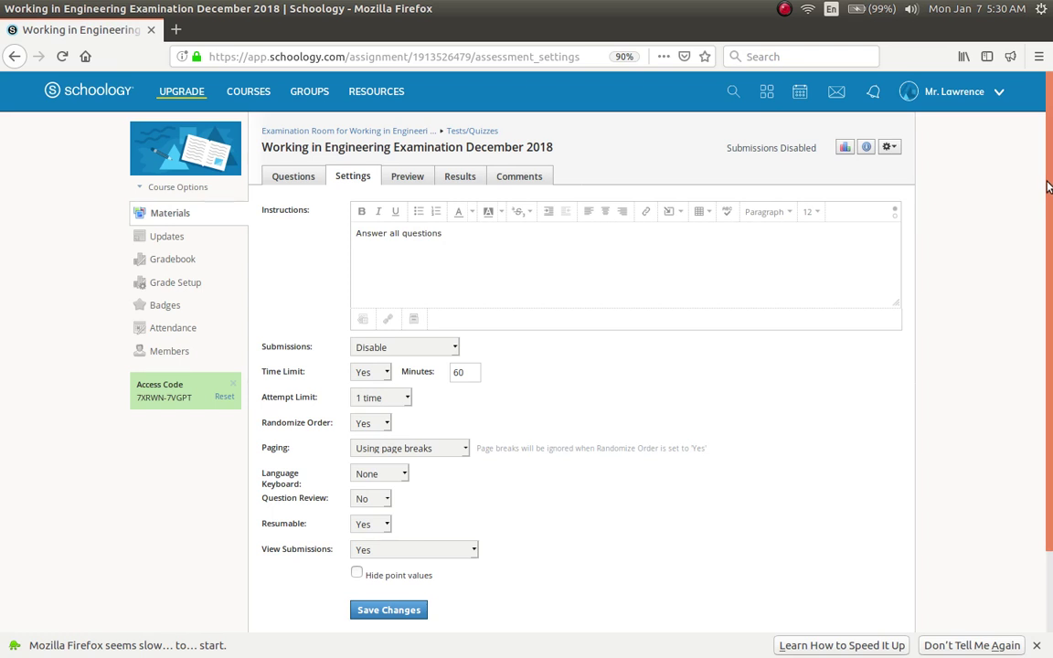
{"action": "scroll", "coordinate": [631, 268], "scroll_direction": "down", "scroll_amount": 2}
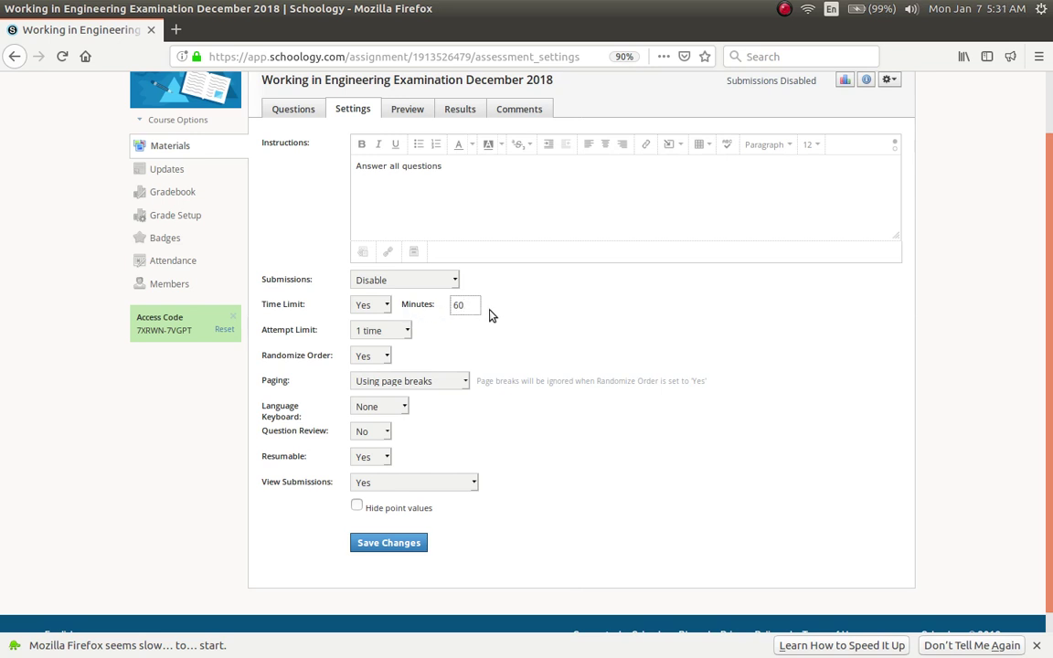
{"action": "left_click", "coordinate": [384, 307]}
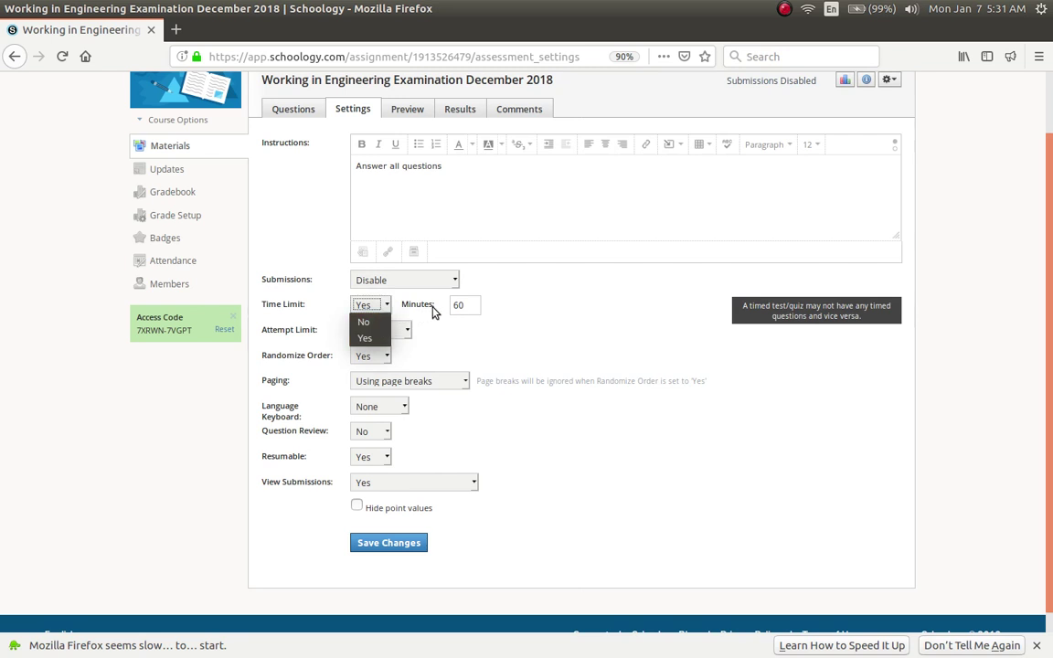
{"action": "left_click", "coordinate": [525, 297]}
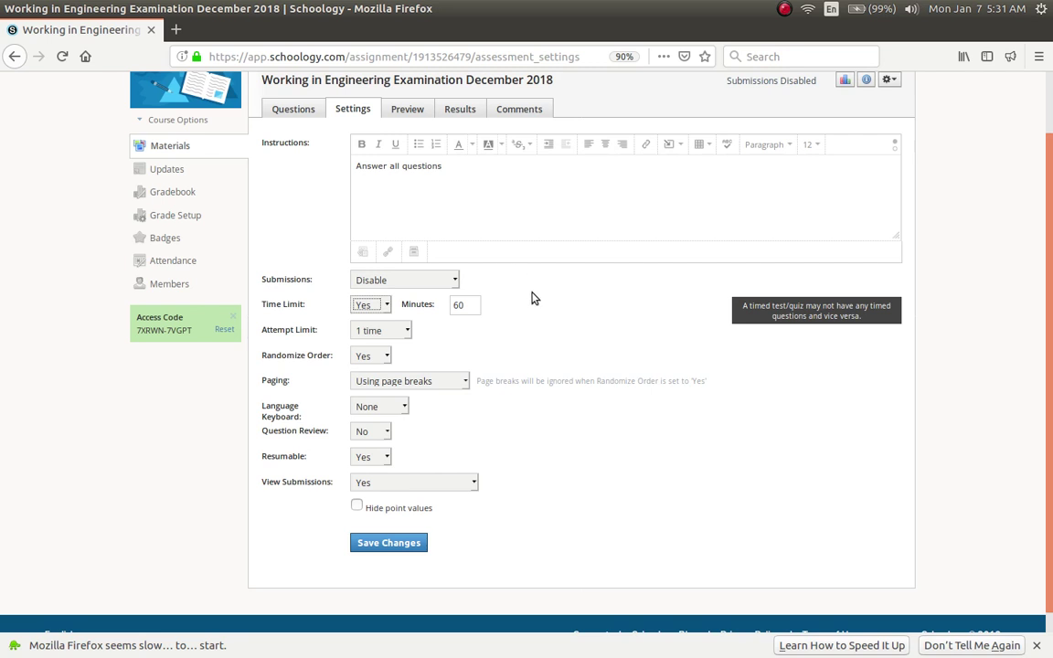
{"action": "left_click", "coordinate": [531, 301]}
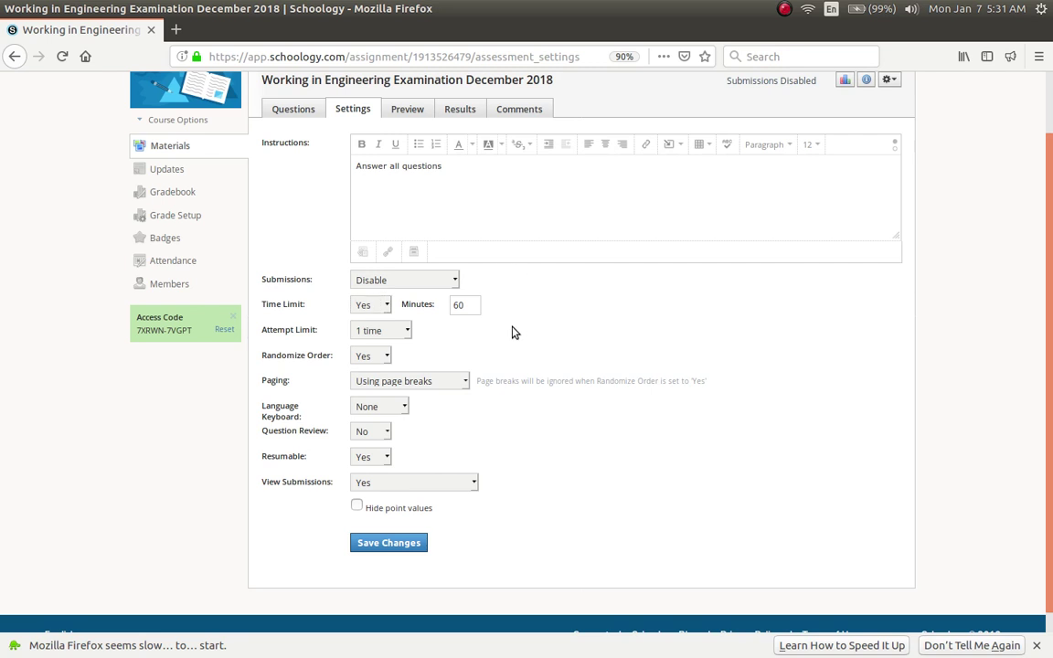
Step: Look through the attempt limits, choose 1 time, and set Randomize Order to Yes for the exam
{"action": "left_click", "coordinate": [400, 331]}
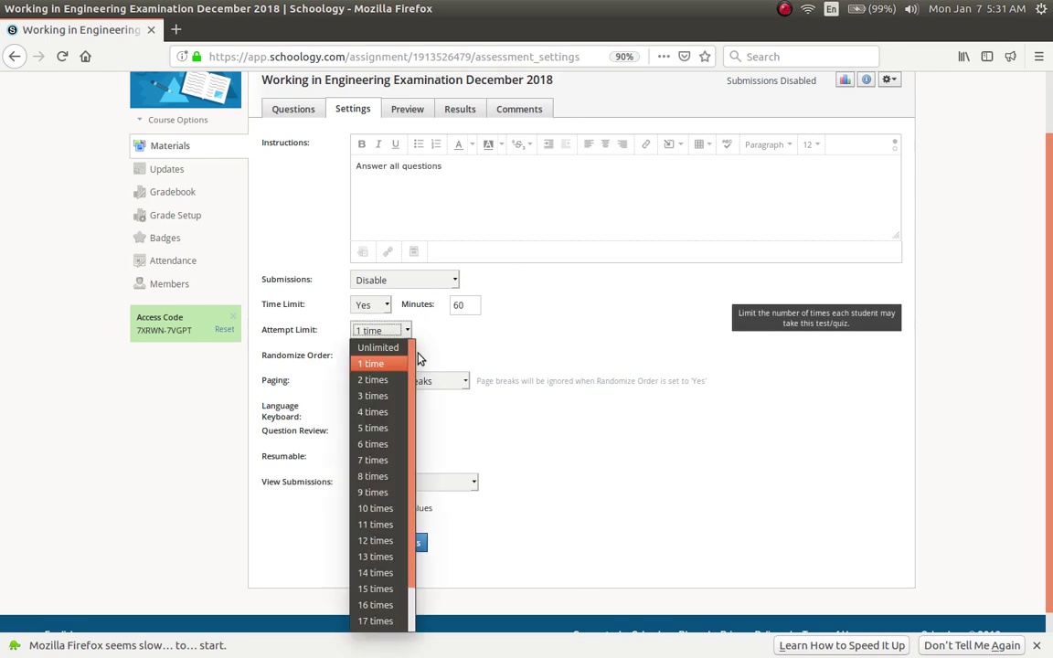
{"action": "scroll", "coordinate": [416, 448], "scroll_direction": "down", "scroll_amount": 1}
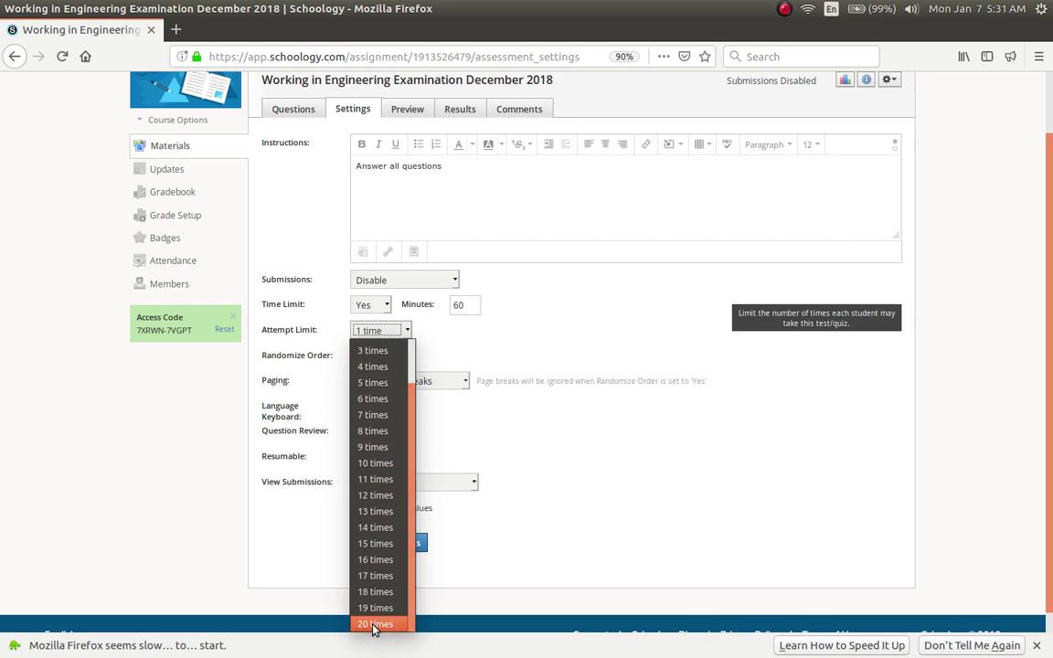
{"action": "scroll", "coordinate": [416, 380], "scroll_direction": "up", "scroll_amount": 1}
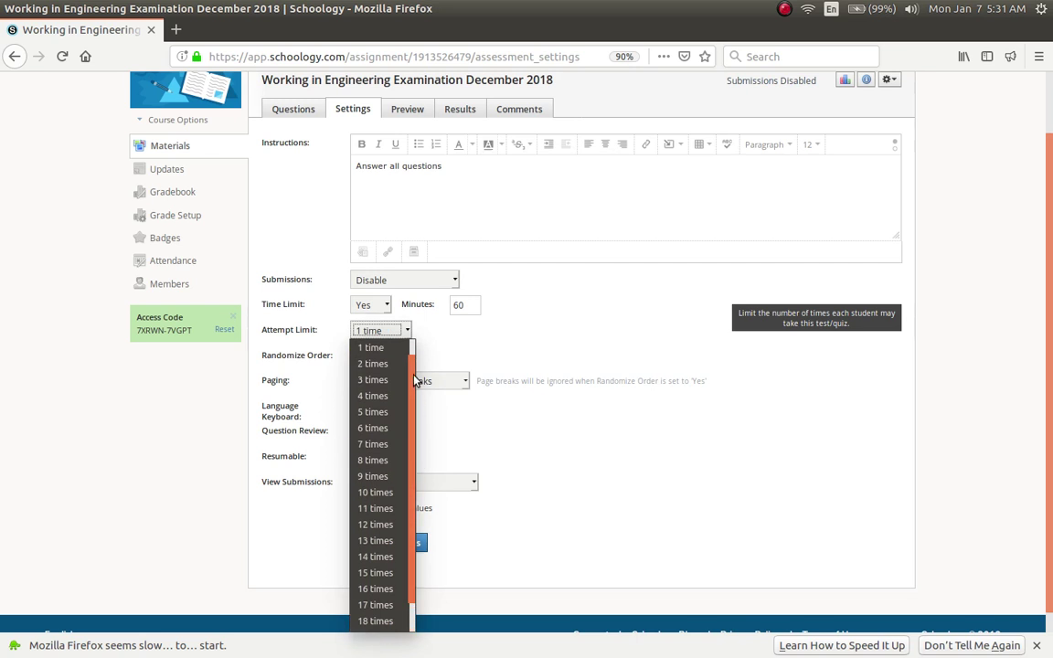
{"action": "left_click", "coordinate": [471, 328]}
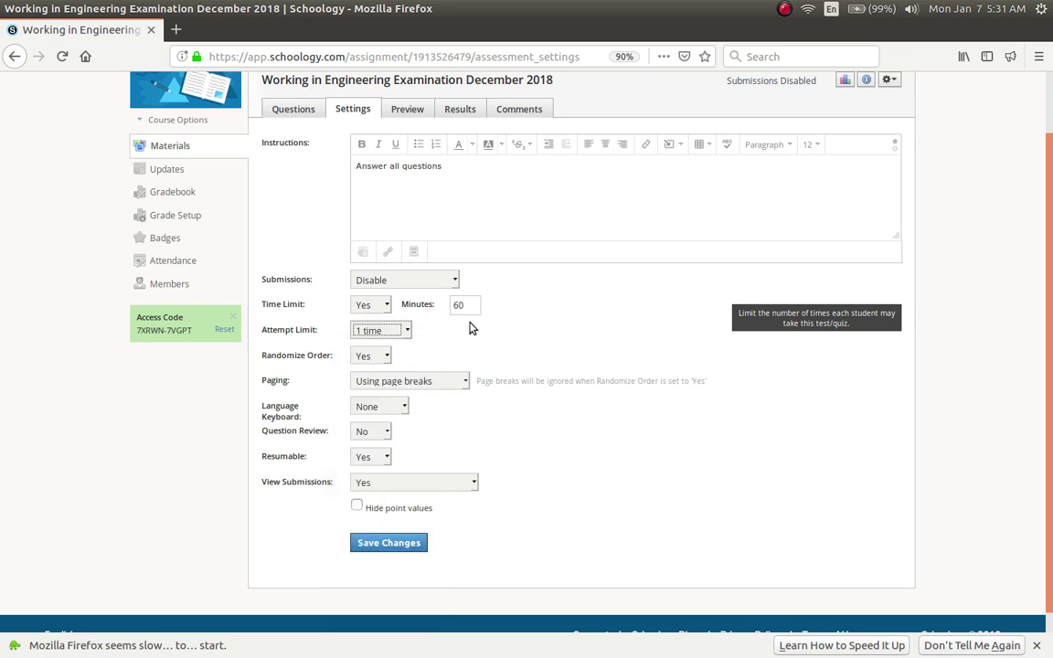
{"action": "left_click", "coordinate": [411, 331]}
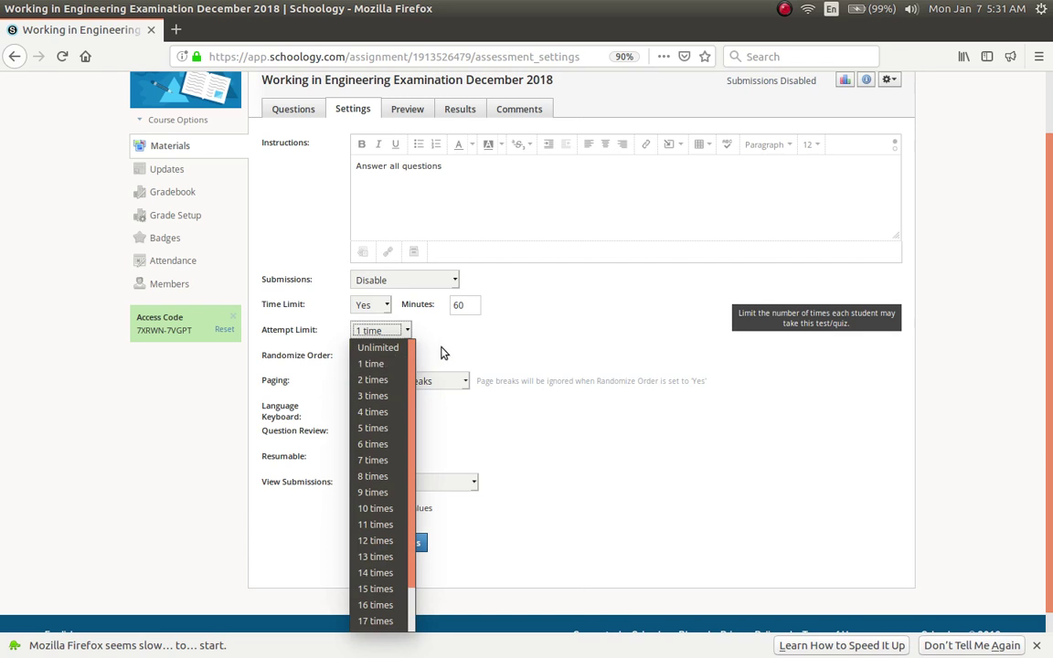
{"action": "left_click", "coordinate": [373, 364]}
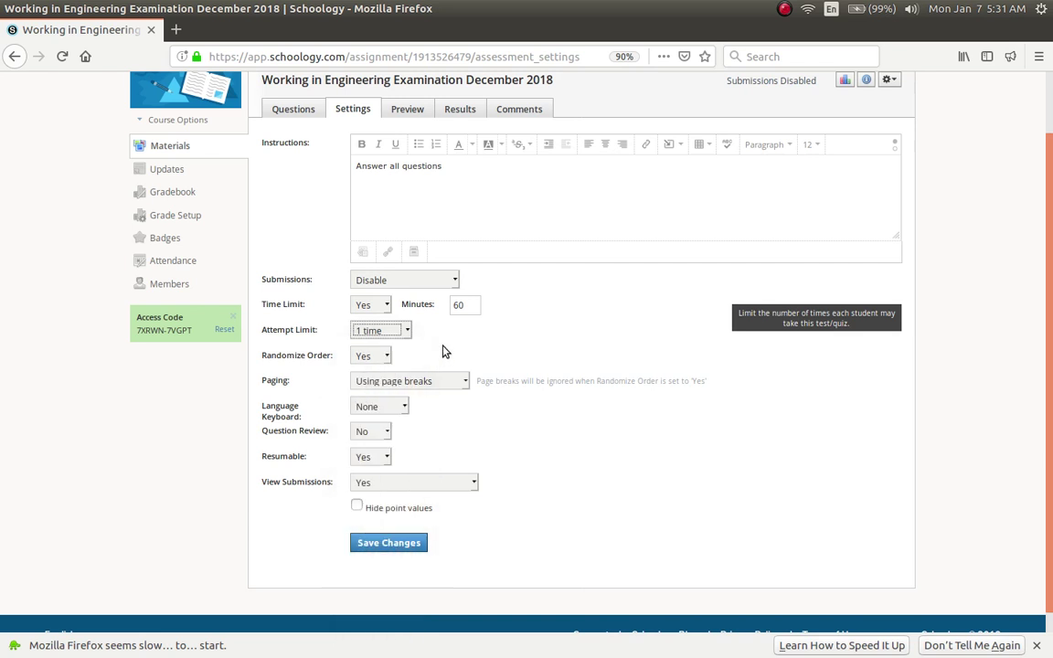
{"action": "left_click", "coordinate": [382, 362]}
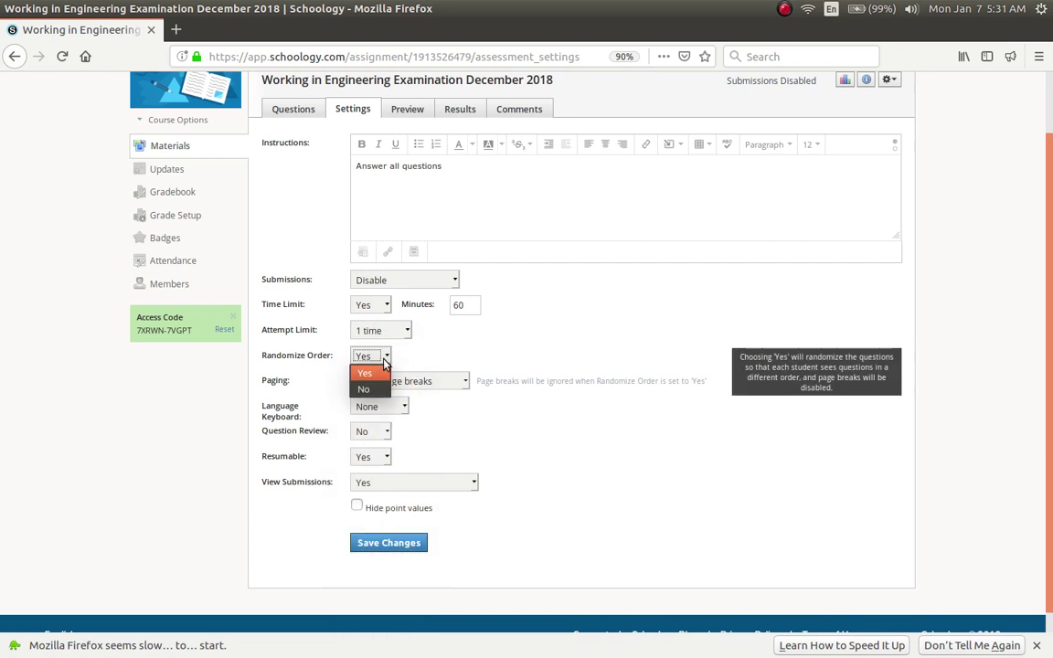
{"action": "left_click", "coordinate": [370, 369]}
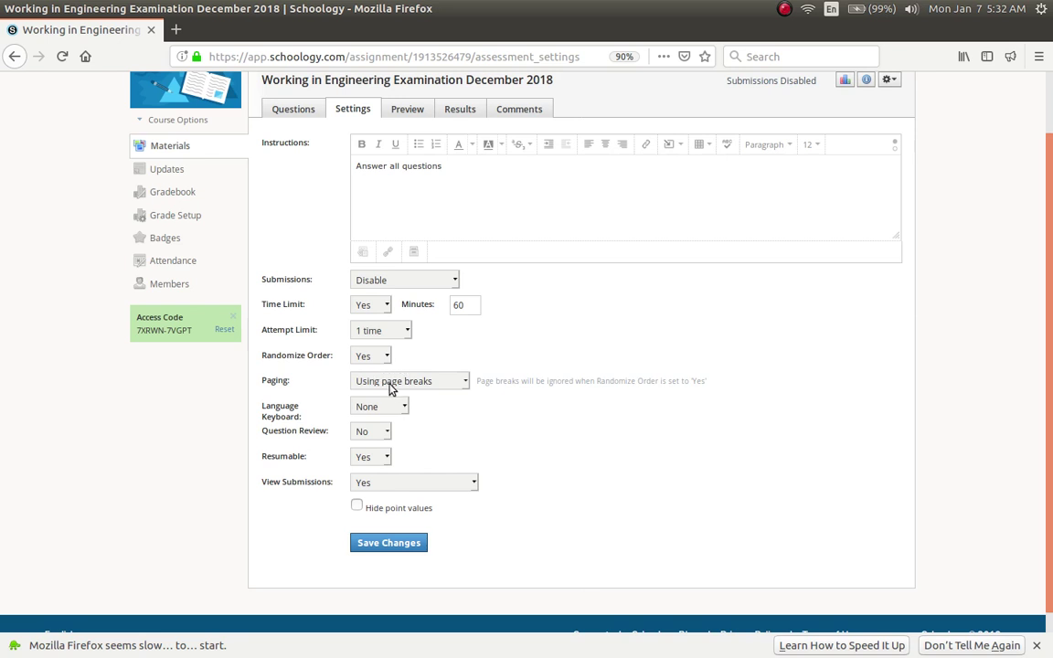
Step: Examine the exam's paging and question review choices without changing either setting
{"action": "left_click", "coordinate": [435, 383]}
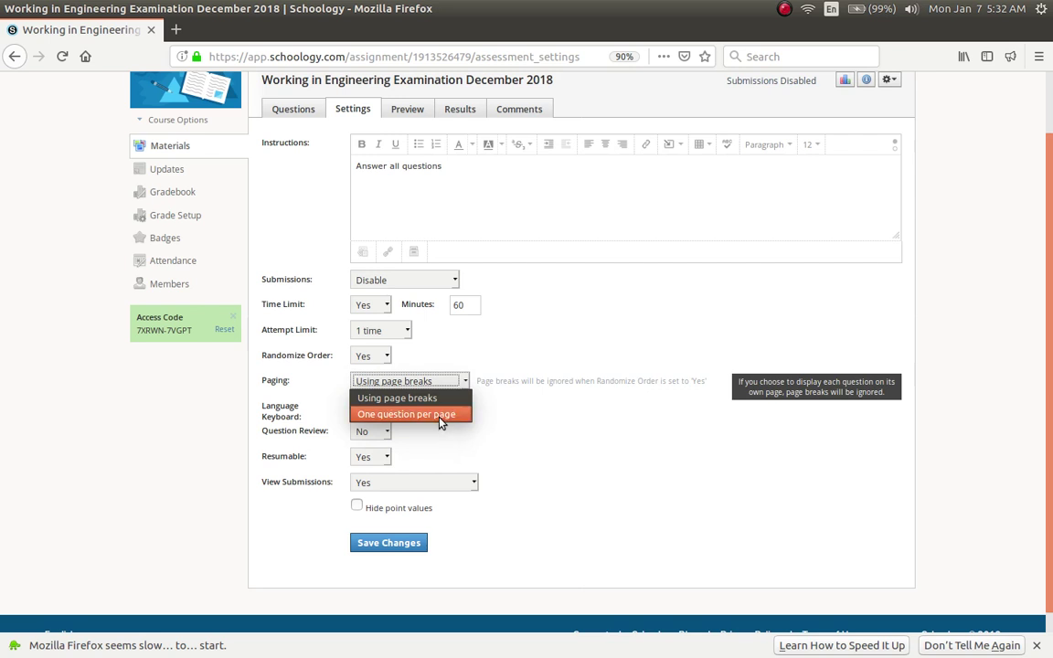
{"action": "left_click", "coordinate": [448, 441]}
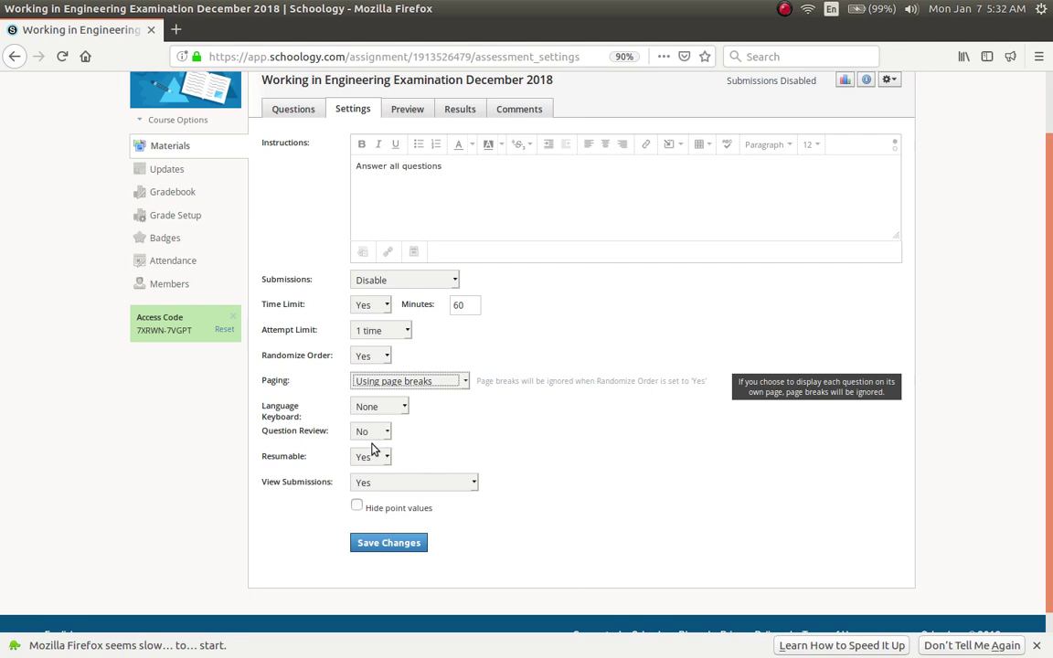
{"action": "left_click", "coordinate": [373, 434]}
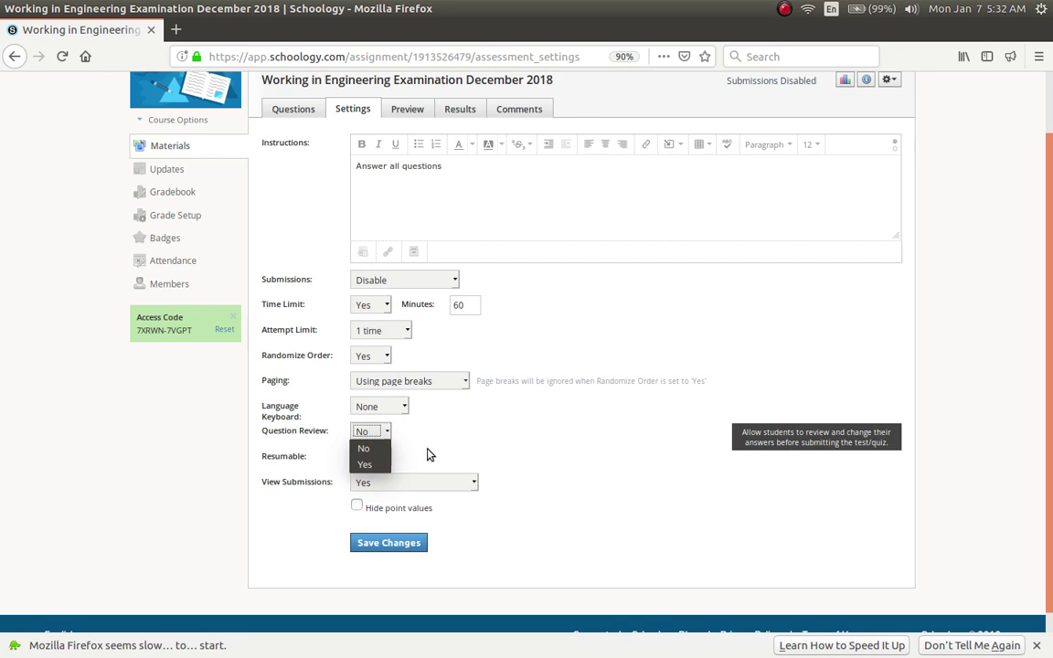
{"action": "left_click", "coordinate": [449, 445]}
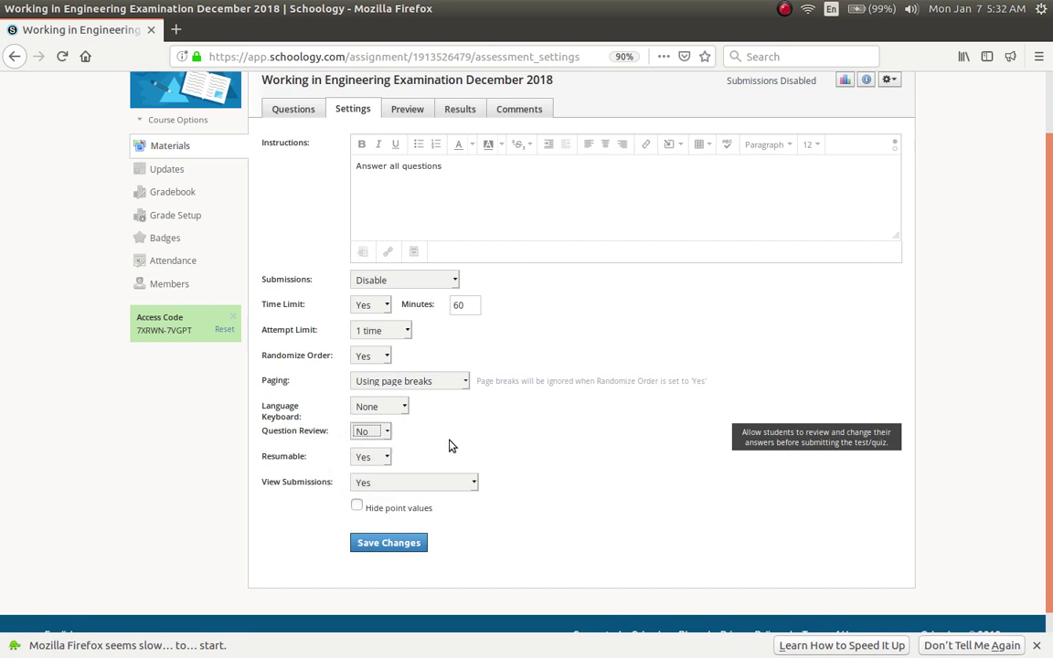
{"action": "left_click", "coordinate": [405, 460]}
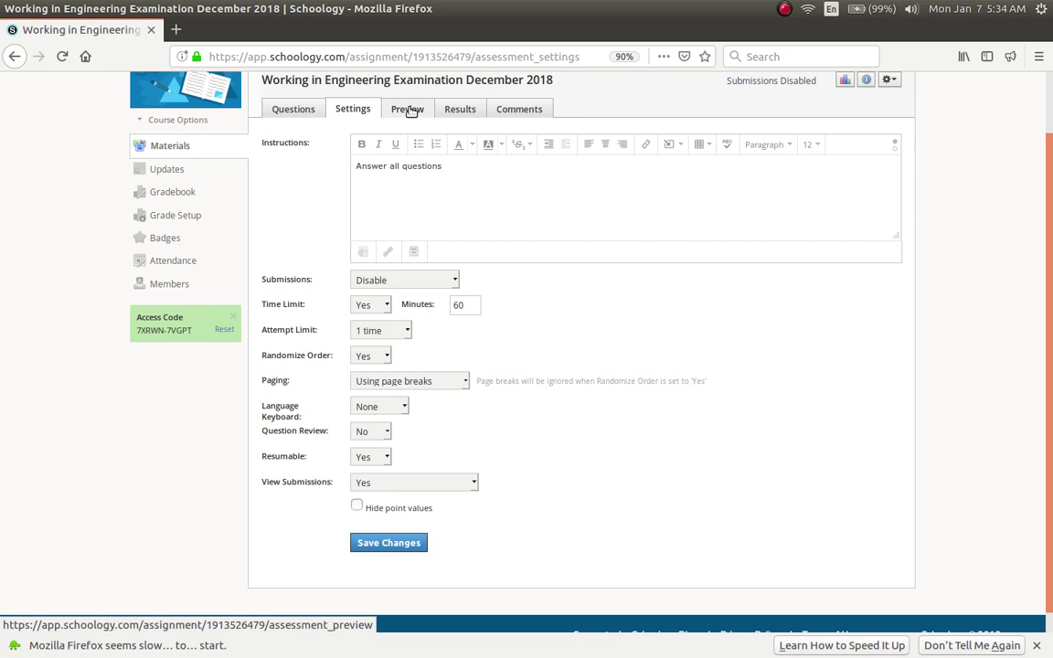
Step: Open the preview of the Working in Engineering Examination December 2018
{"action": "left_click", "coordinate": [410, 111]}
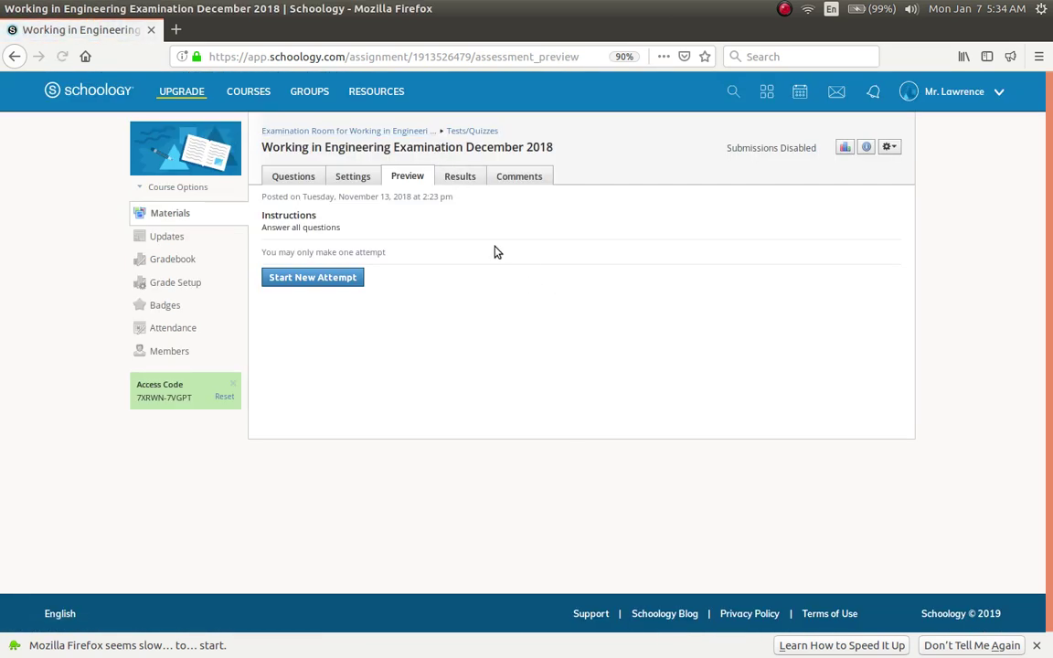
Step: Start a preview attempt and answer the first three questions with Training, COSHH and 5
{"action": "left_click", "coordinate": [335, 282]}
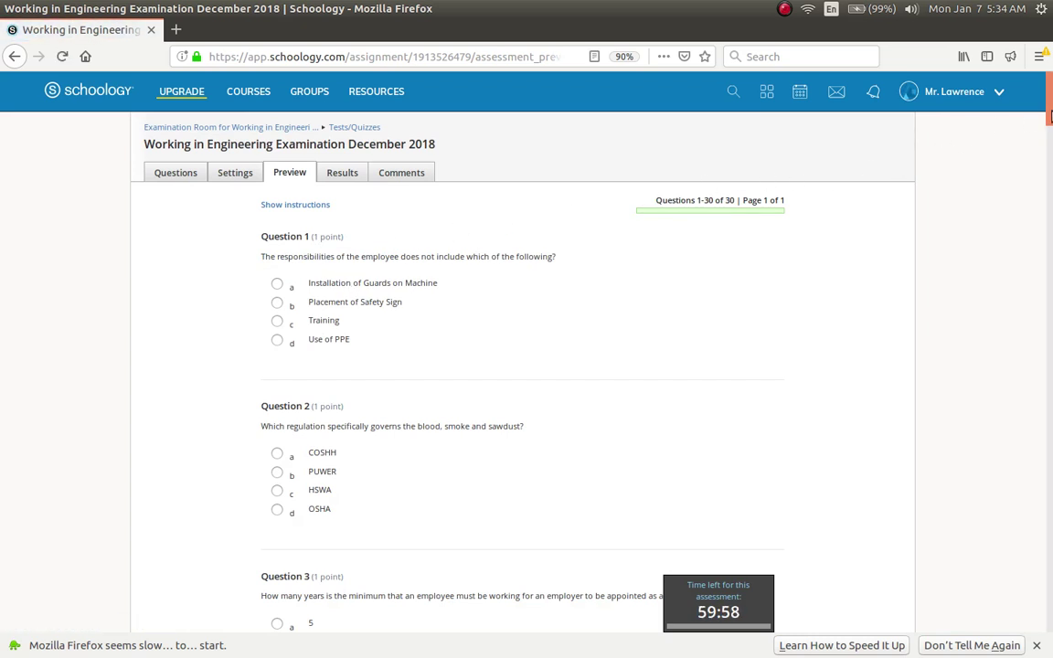
{"action": "mouse_move", "coordinate": [1050, 112]}
{"action": "left_mouse_down"}
{"action": "mouse_move", "coordinate": [1049, 136]}
{"action": "mouse_move", "coordinate": [1049, 112]}
{"action": "left_mouse_up"}
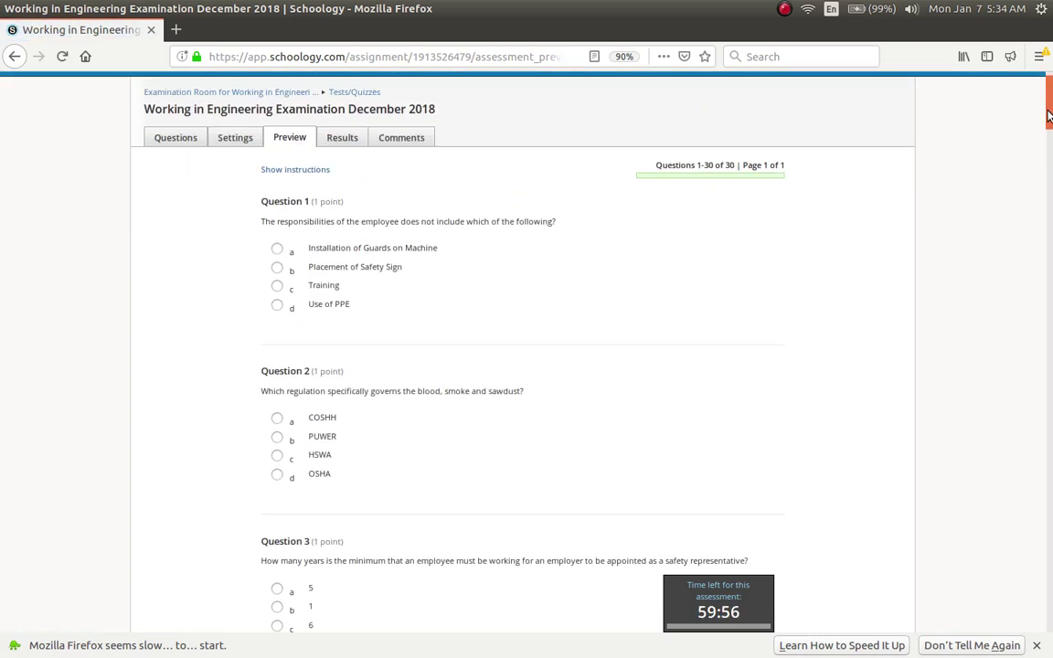
{"action": "left_click", "coordinate": [277, 287]}
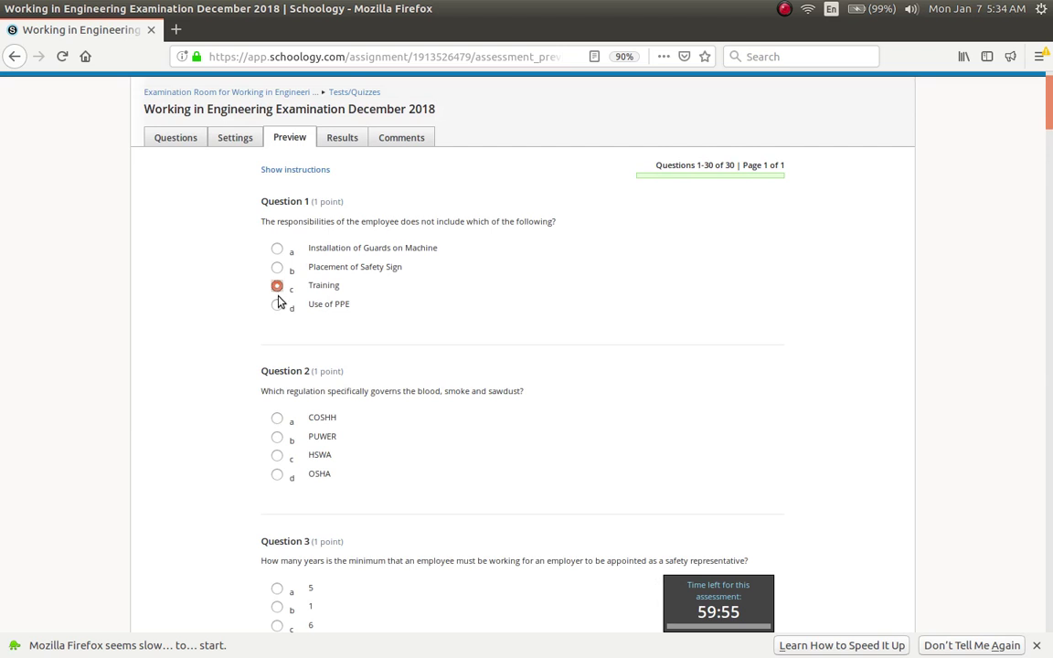
{"action": "left_click", "coordinate": [277, 419]}
{"action": "left_click", "coordinate": [278, 590]}
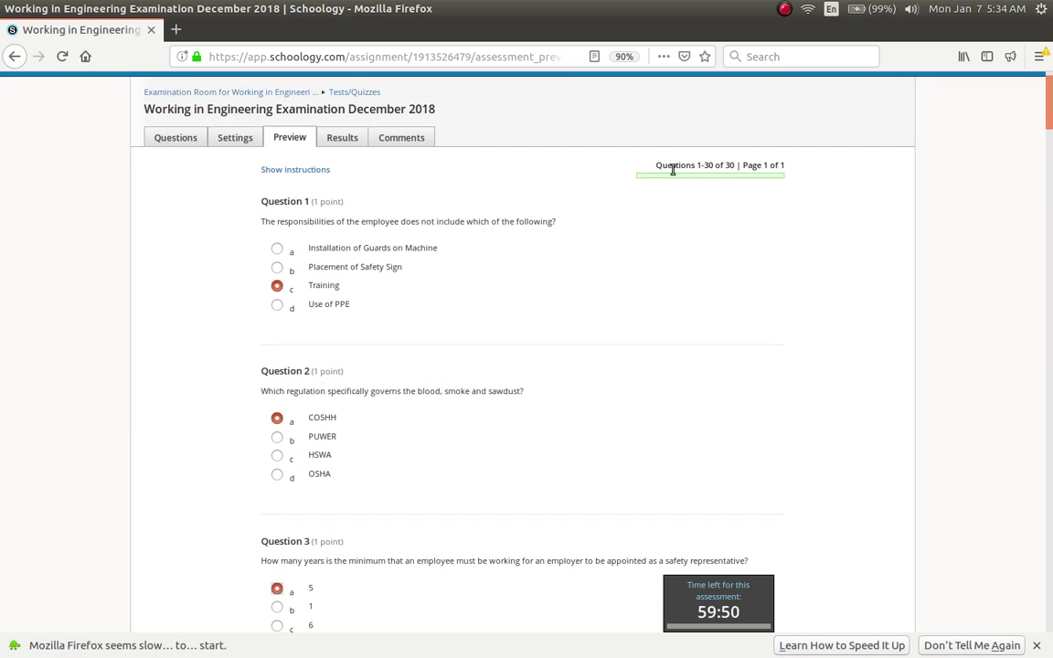
Step: Change the answer to Question 1 to Placement of Safety Sign
{"action": "scroll", "coordinate": [1049, 107], "scroll_direction": "down", "scroll_amount": 4}
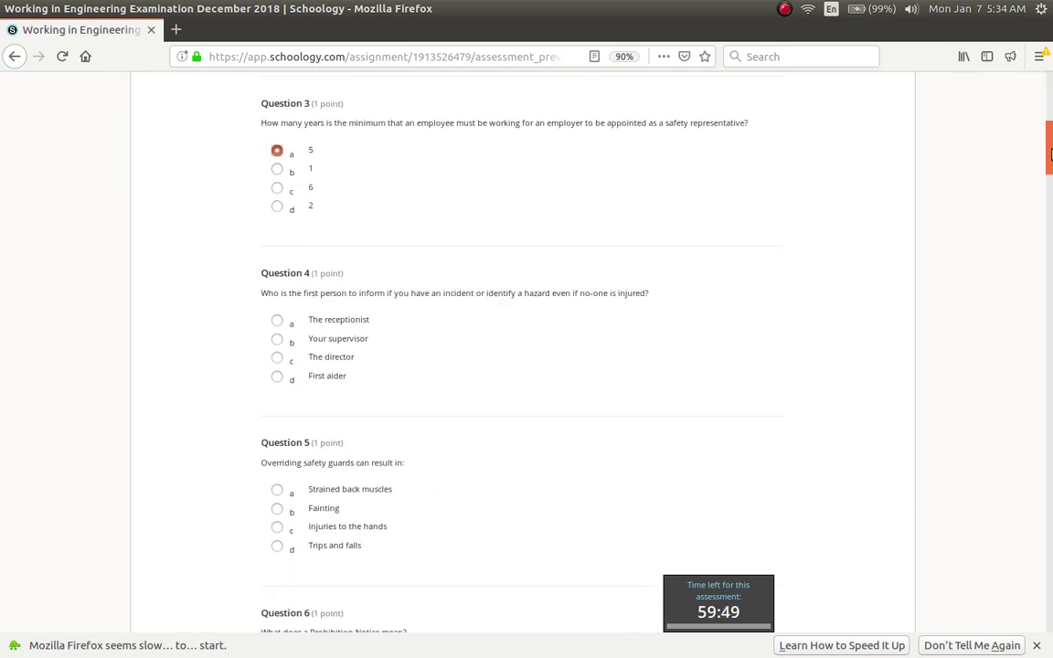
{"action": "scroll", "coordinate": [1049, 107], "scroll_direction": "up", "scroll_amount": 5}
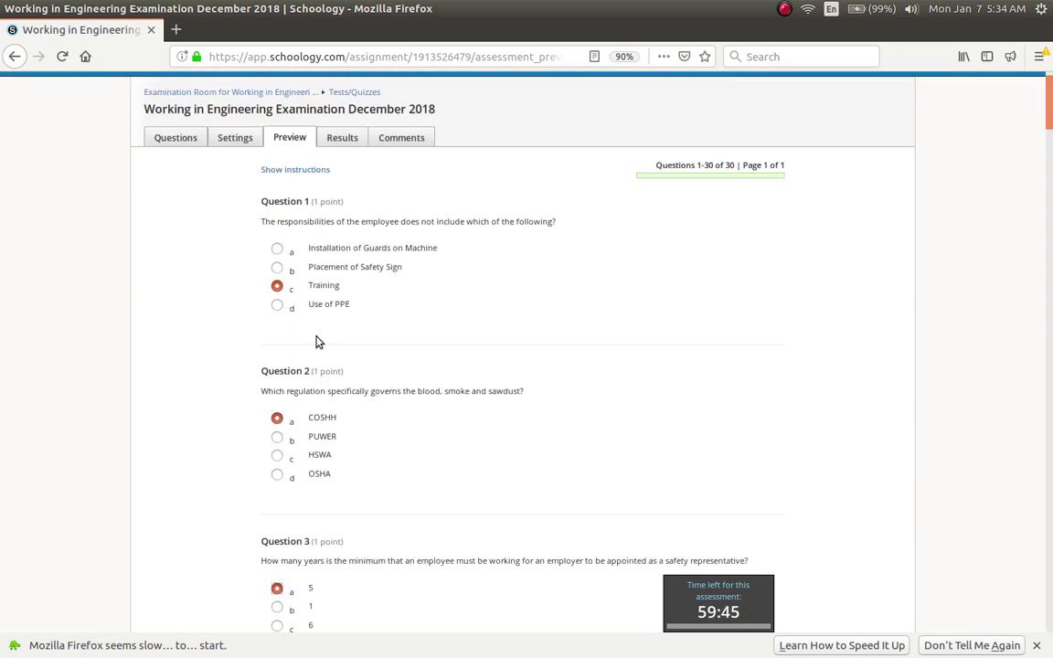
{"action": "left_click", "coordinate": [277, 268]}
{"action": "left_click", "coordinate": [277, 287]}
{"action": "left_click", "coordinate": [277, 268]}
Step: Show the exam instructions and look through all the preview questions down to Question 30
{"action": "left_click", "coordinate": [267, 170]}
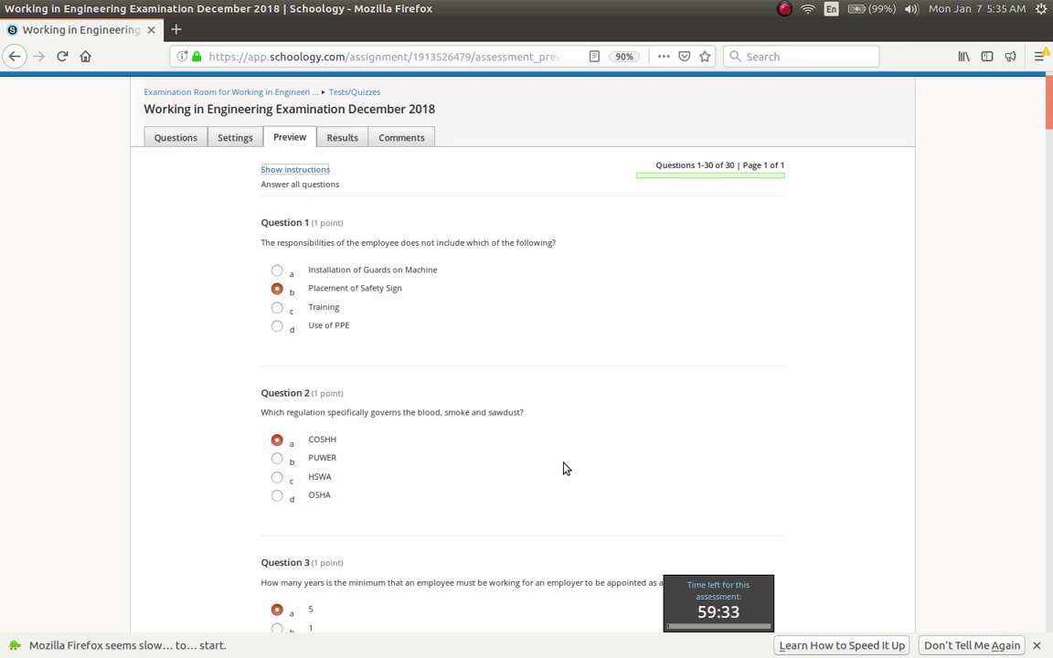
{"action": "left_click_drag", "start_coordinate": [1052, 124], "coordinate": [1051, 166]}
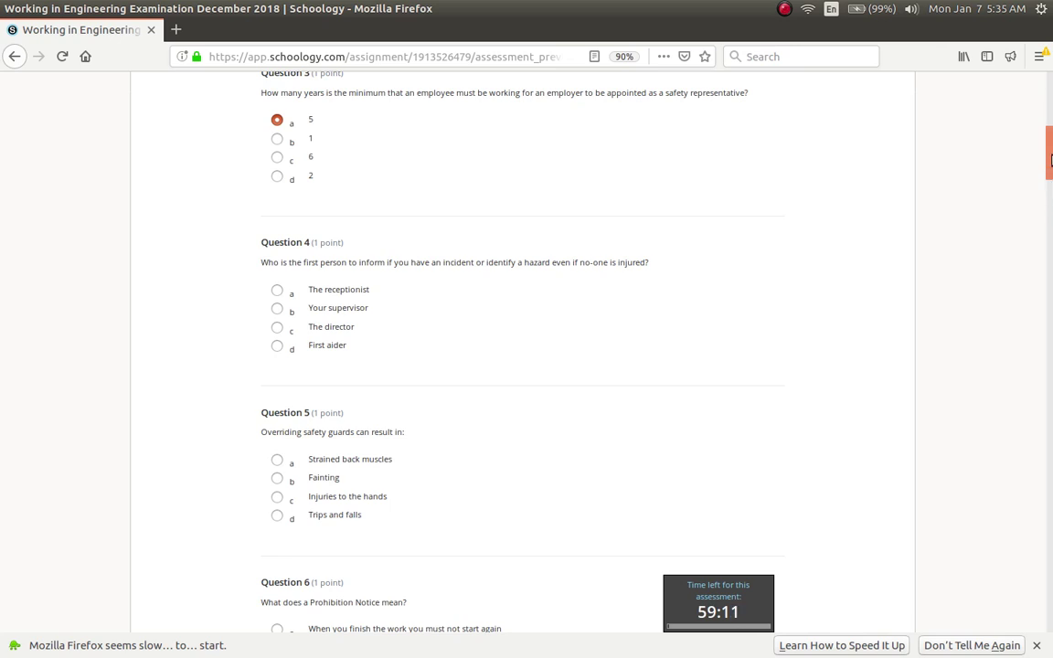
{"action": "left_click_drag", "start_coordinate": [1051, 159], "coordinate": [1050, 622]}
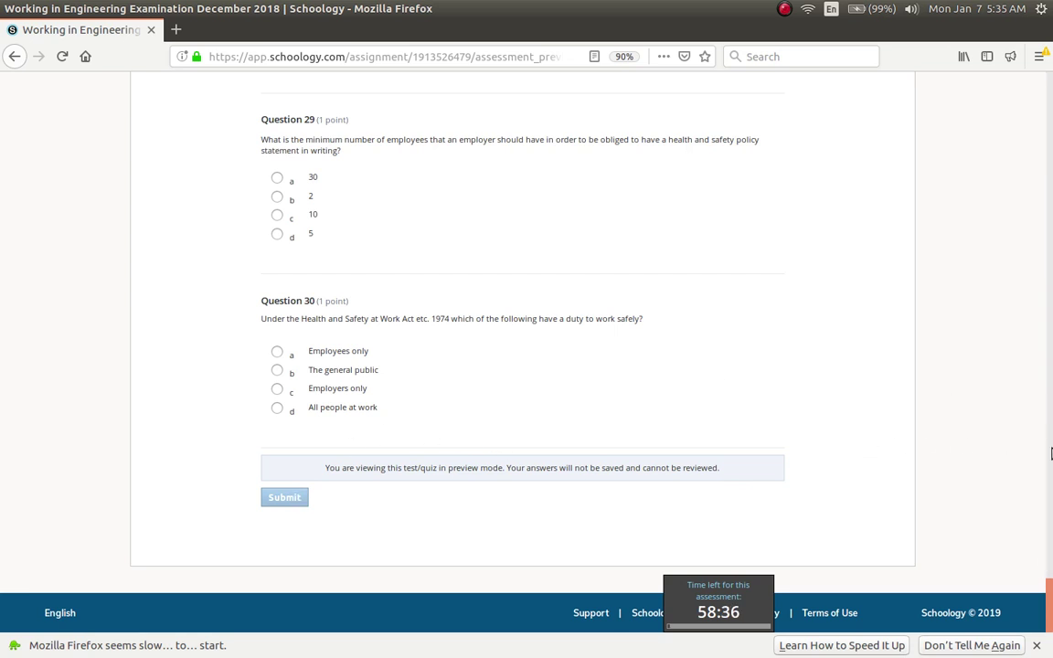
{"action": "left_click_drag", "start_coordinate": [1048, 592], "coordinate": [1042, 92]}
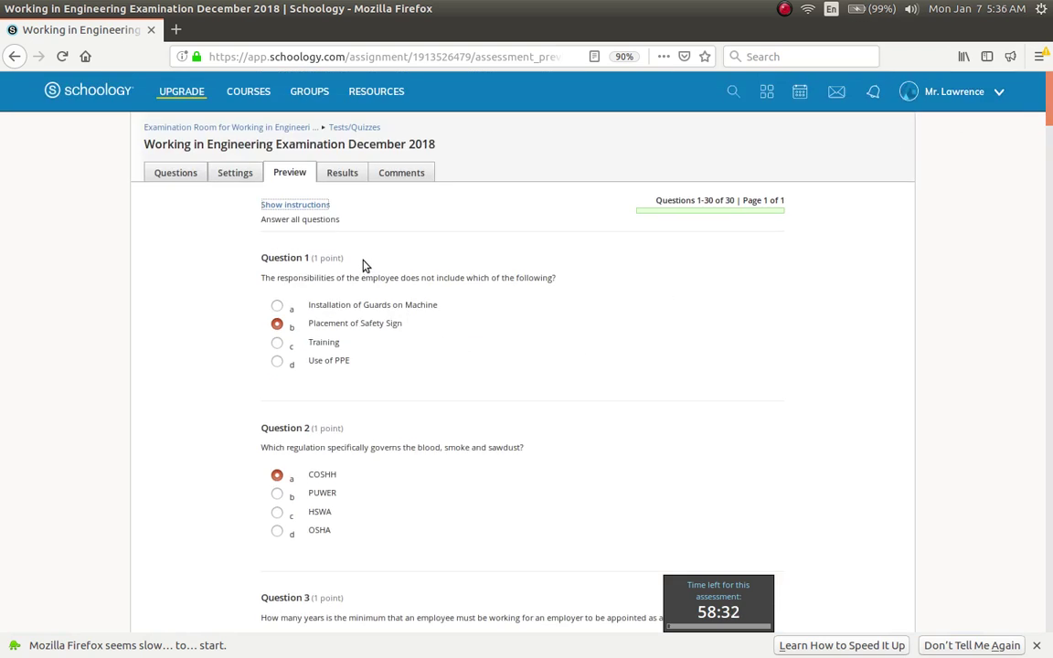
Step: Leave the preview attempt without submitting it and examine the exam results listed by student
{"action": "left_click", "coordinate": [346, 172]}
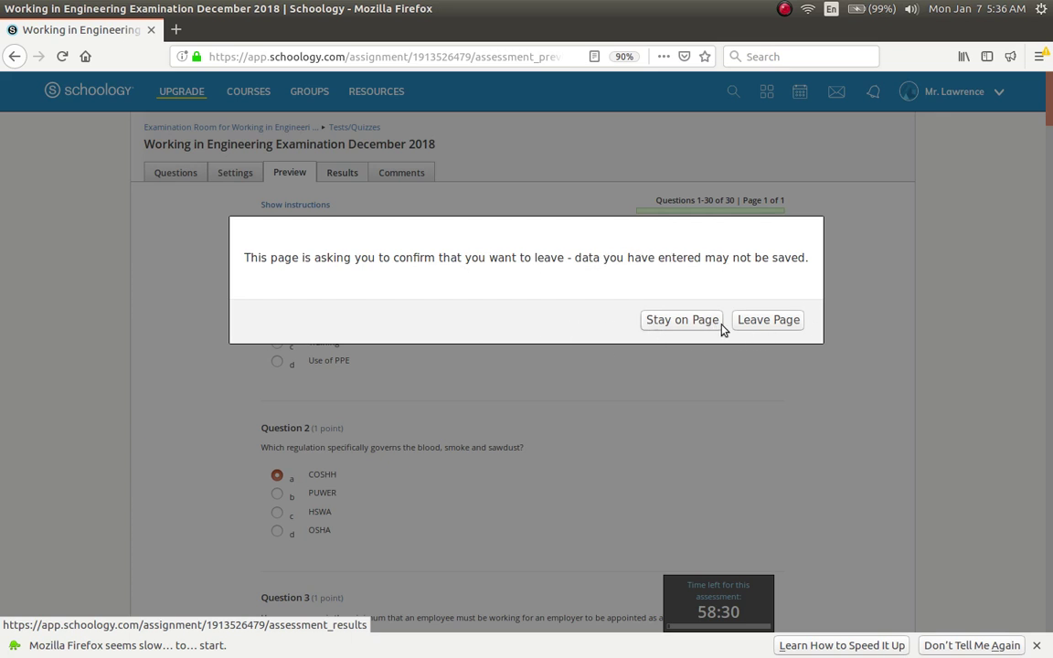
{"action": "left_click", "coordinate": [759, 323]}
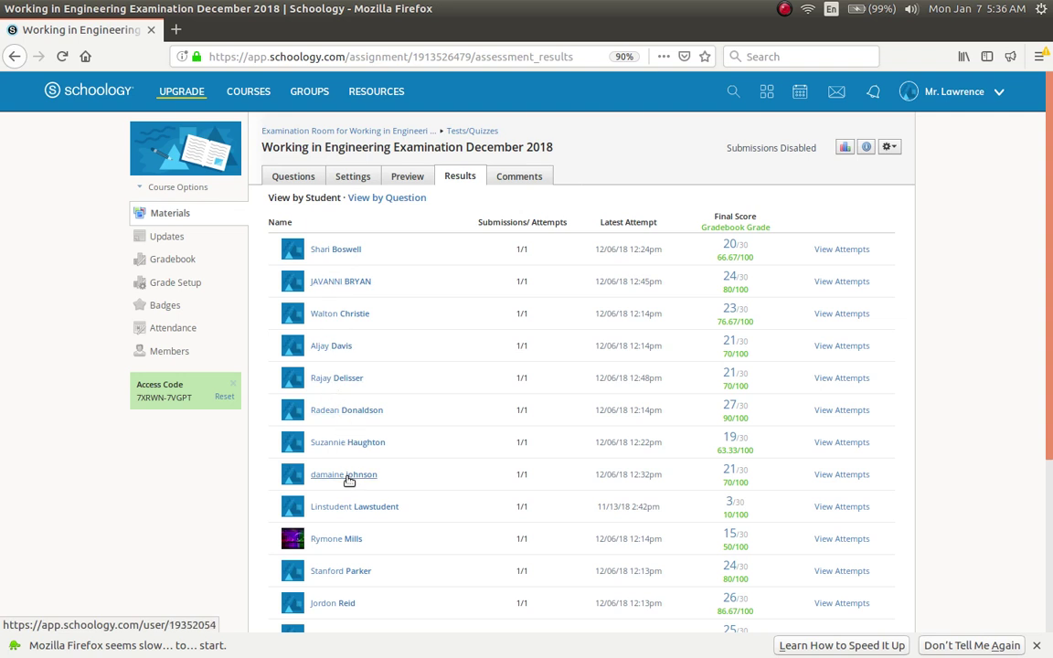
{"action": "left_click_drag", "start_coordinate": [1051, 200], "coordinate": [1051, 251]}
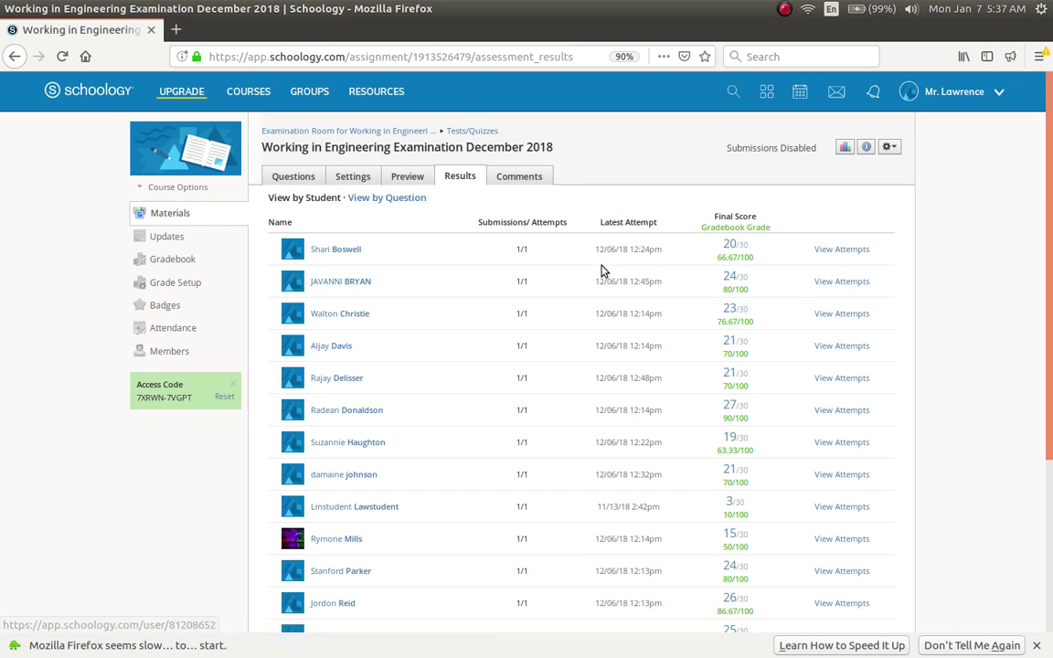
Step: Open the attempts of the second listed student and examine the options available for the submission
{"action": "left_click", "coordinate": [832, 284]}
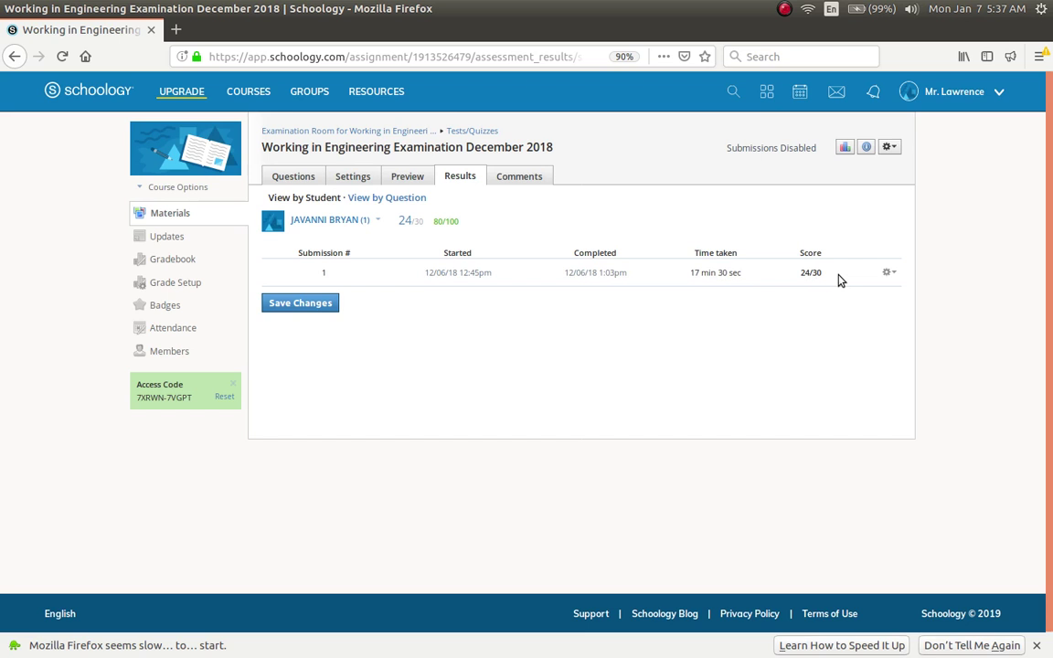
{"action": "left_click", "coordinate": [889, 272]}
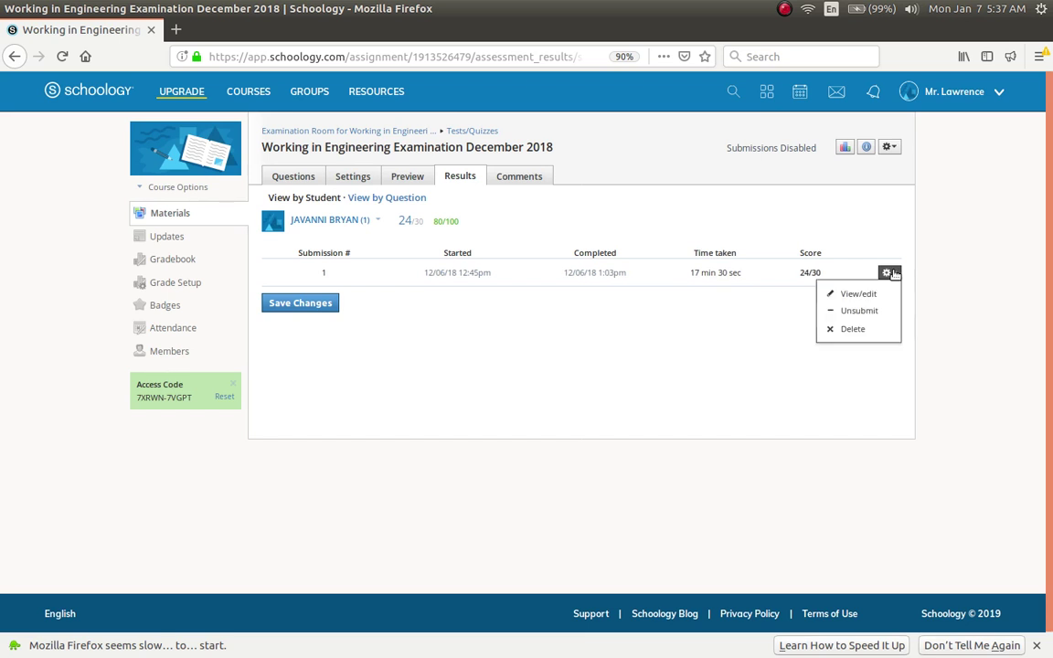
{"action": "left_click", "coordinate": [740, 325]}
{"action": "left_click", "coordinate": [889, 272]}
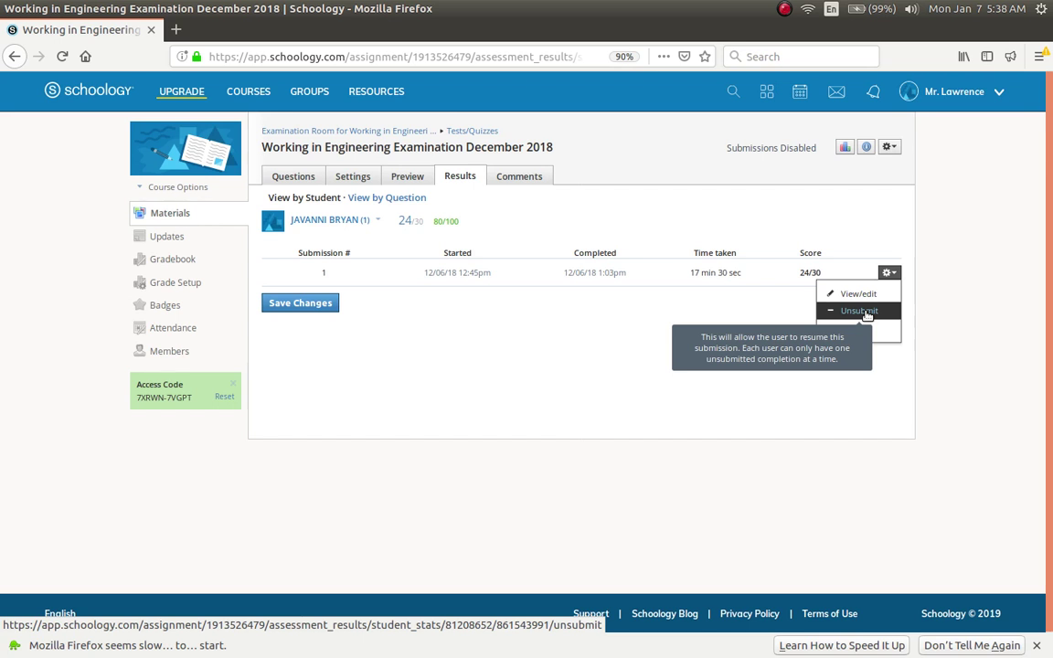
{"action": "left_click", "coordinate": [512, 323]}
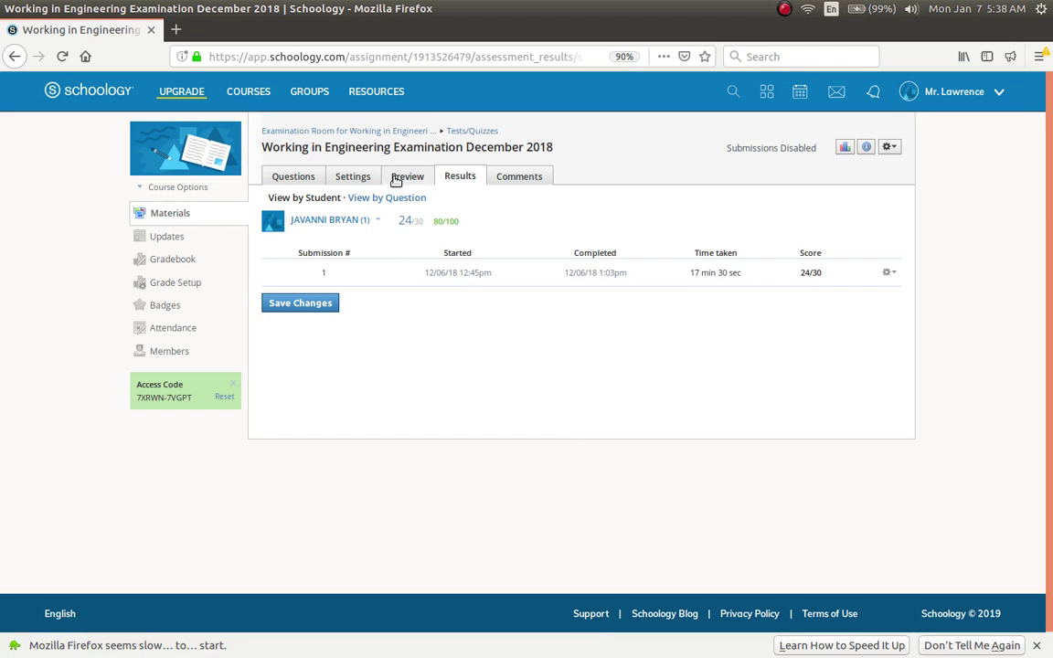
Step: Look at the list for switching between students without choosing another, and return to the full results by student
{"action": "left_click", "coordinate": [335, 222]}
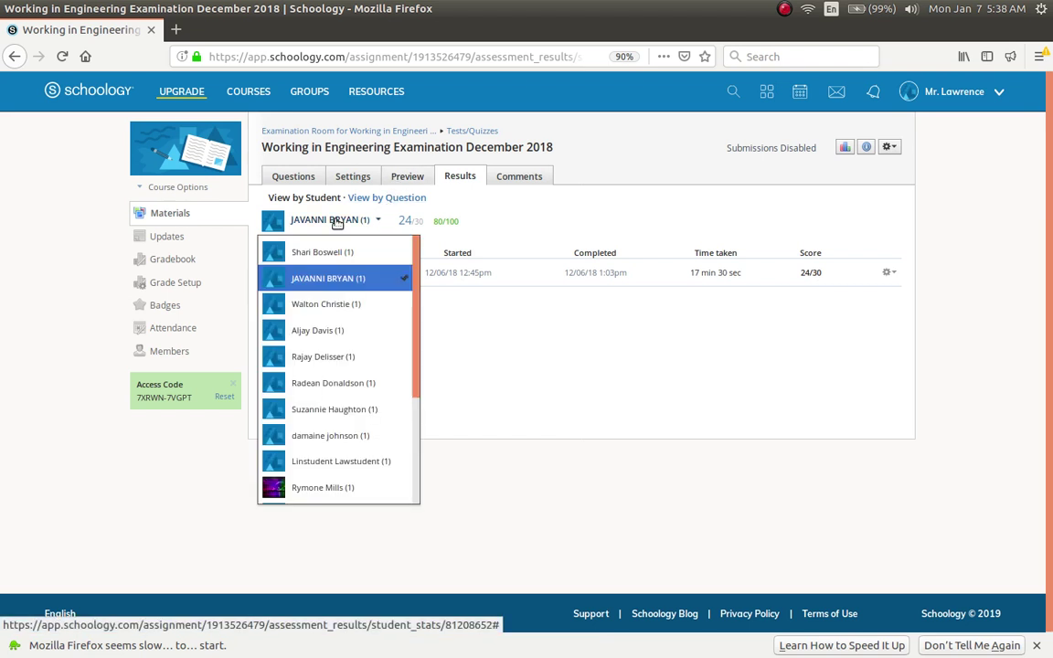
{"action": "left_click", "coordinate": [515, 206]}
{"action": "left_click", "coordinate": [329, 200]}
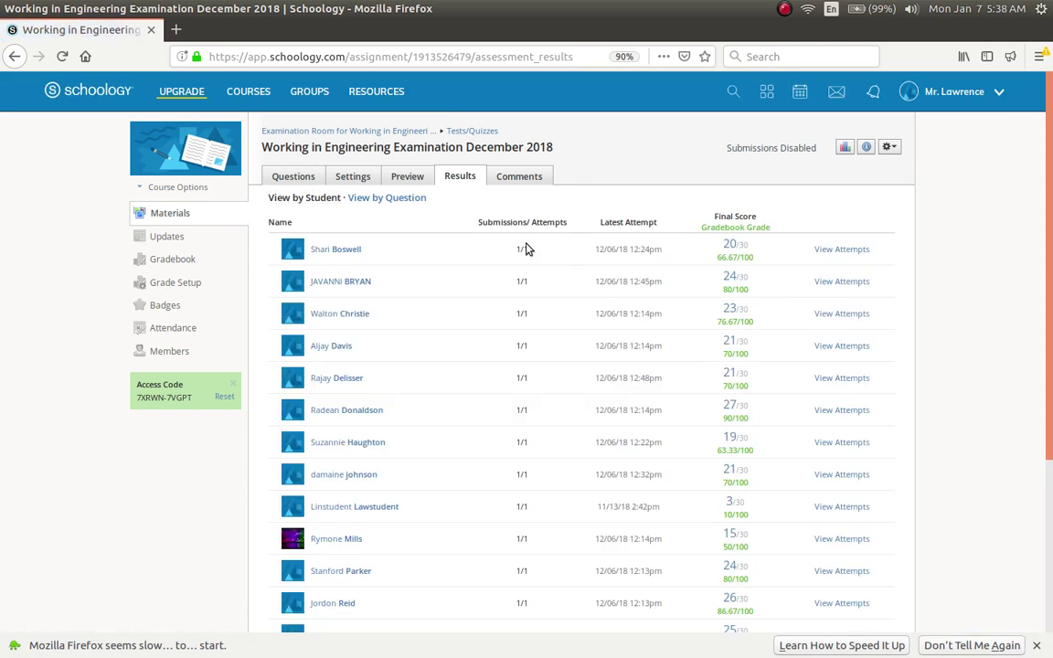
Step: Show the exam results by question and display the answer statistics for Question 1
{"action": "left_click", "coordinate": [403, 202]}
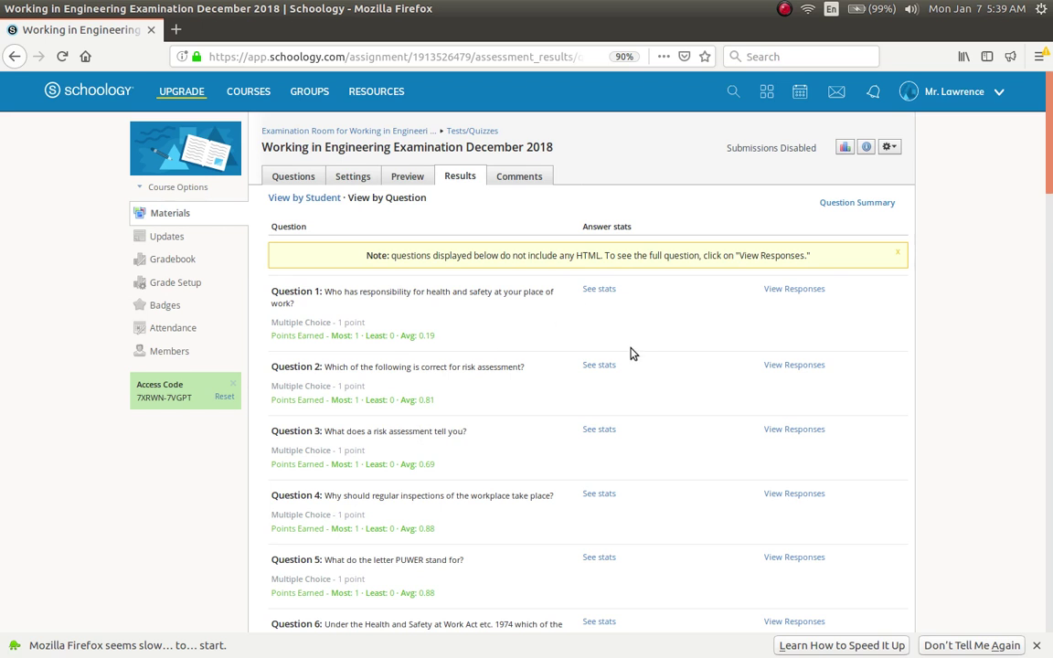
{"action": "left_click", "coordinate": [609, 291]}
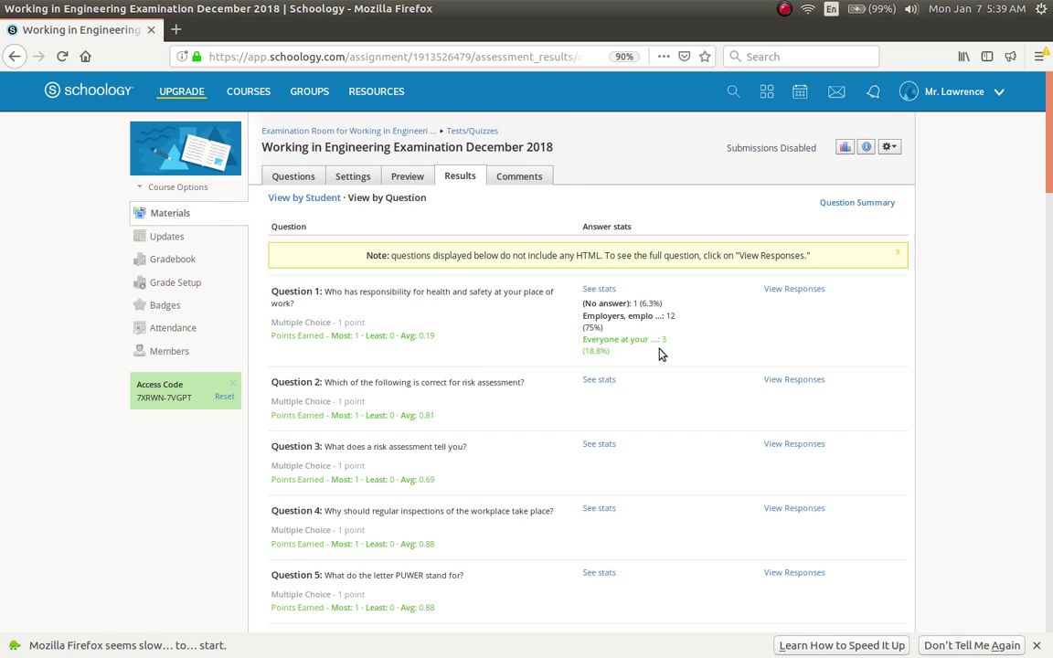
Step: Open the responses to Question 1 and examine the students' submitted answers
{"action": "left_click", "coordinate": [785, 291]}
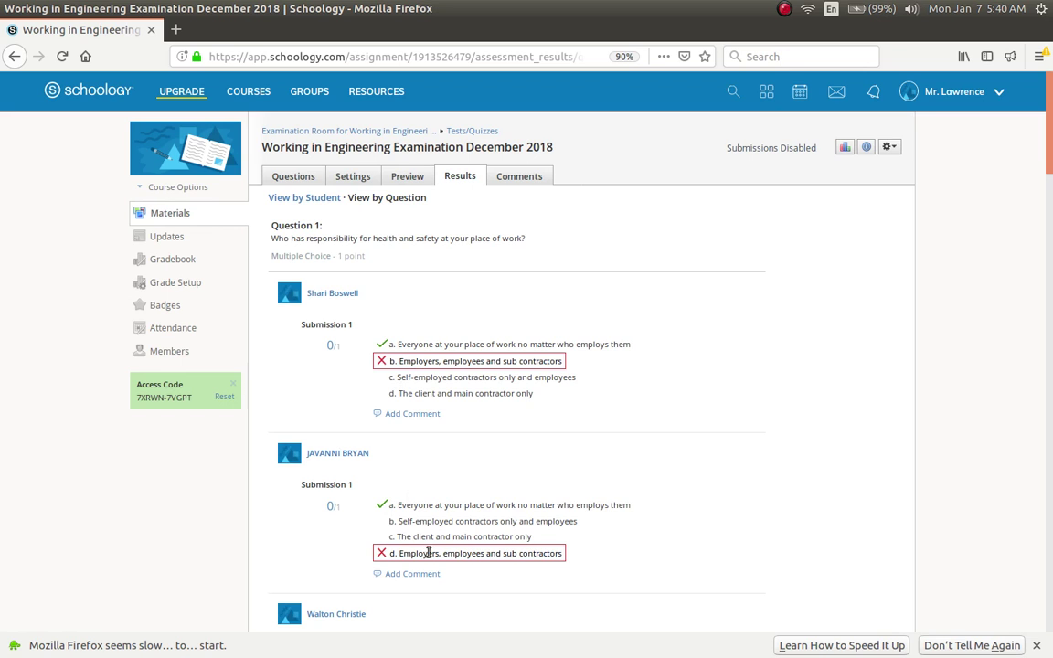
{"action": "scroll", "coordinate": [1049, 163], "scroll_direction": "down", "scroll_amount": 5}
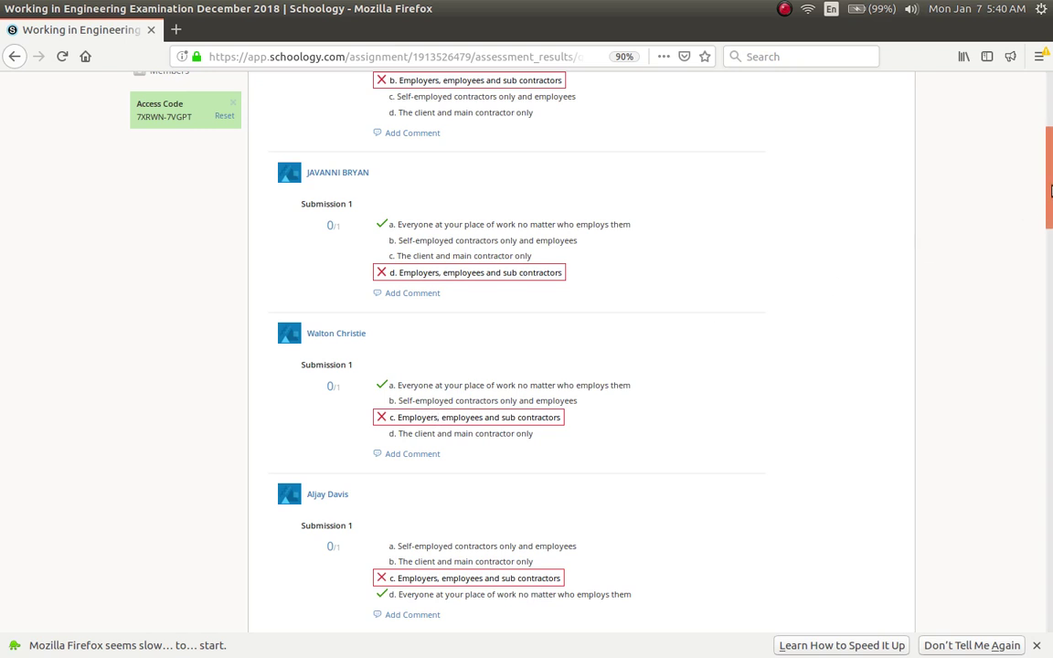
{"action": "scroll", "coordinate": [1050, 256], "scroll_direction": "down", "scroll_amount": 6}
{"action": "left_click_drag", "start_coordinate": [1052, 256], "coordinate": [1051, 297]}
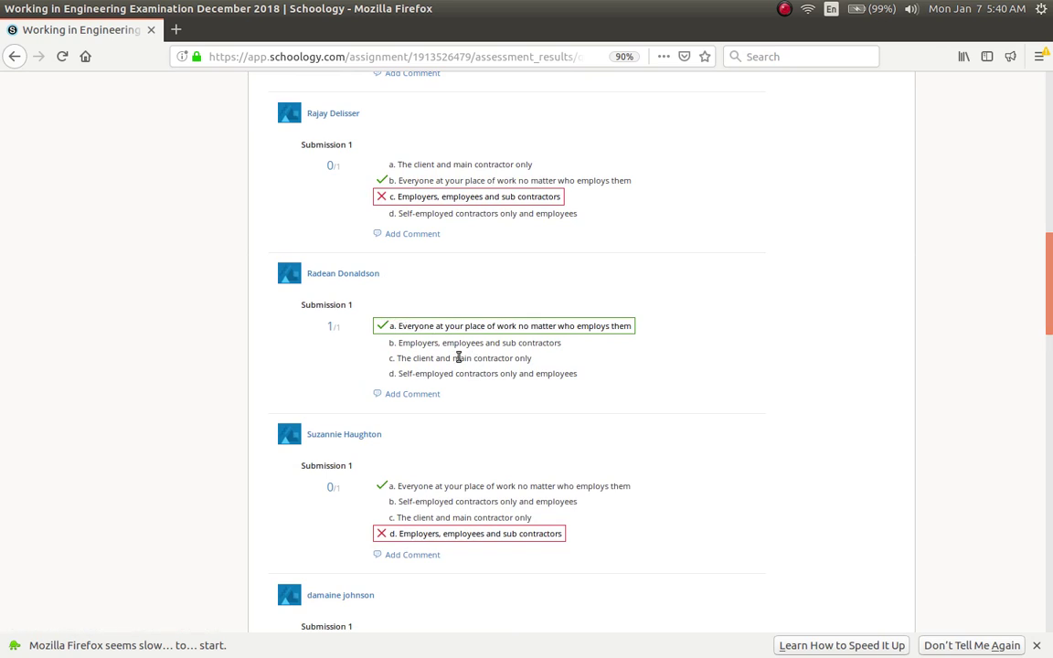
{"action": "left_click_drag", "start_coordinate": [1051, 253], "coordinate": [1051, 356]}
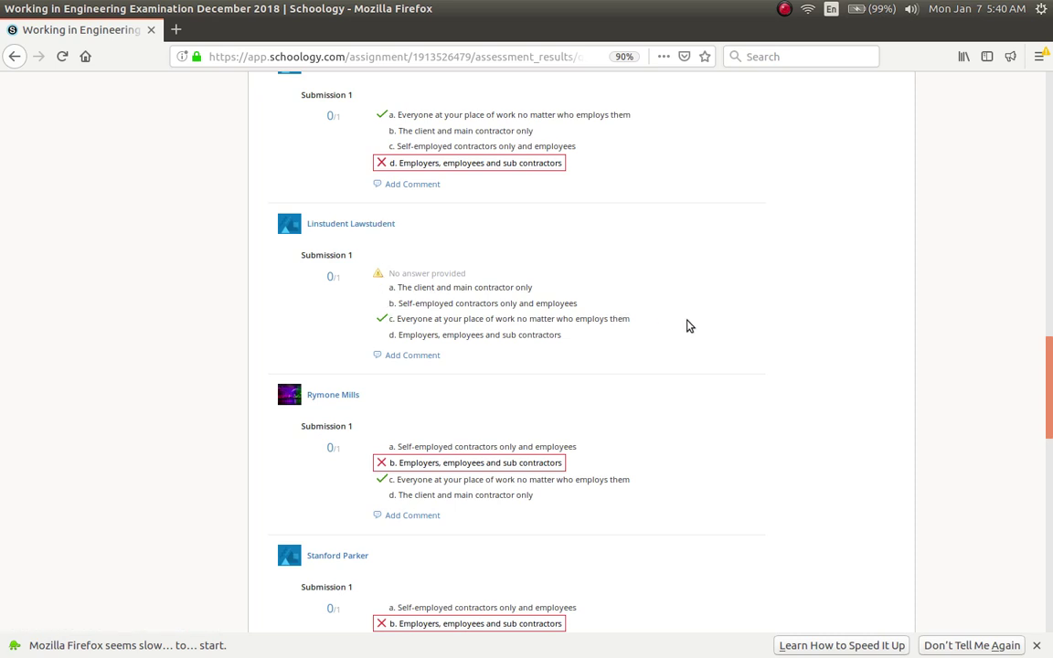
{"action": "left_click_drag", "start_coordinate": [1049, 361], "coordinate": [1051, 84]}
{"action": "scroll", "coordinate": [1051, 142], "scroll_direction": "down", "scroll_amount": 1}
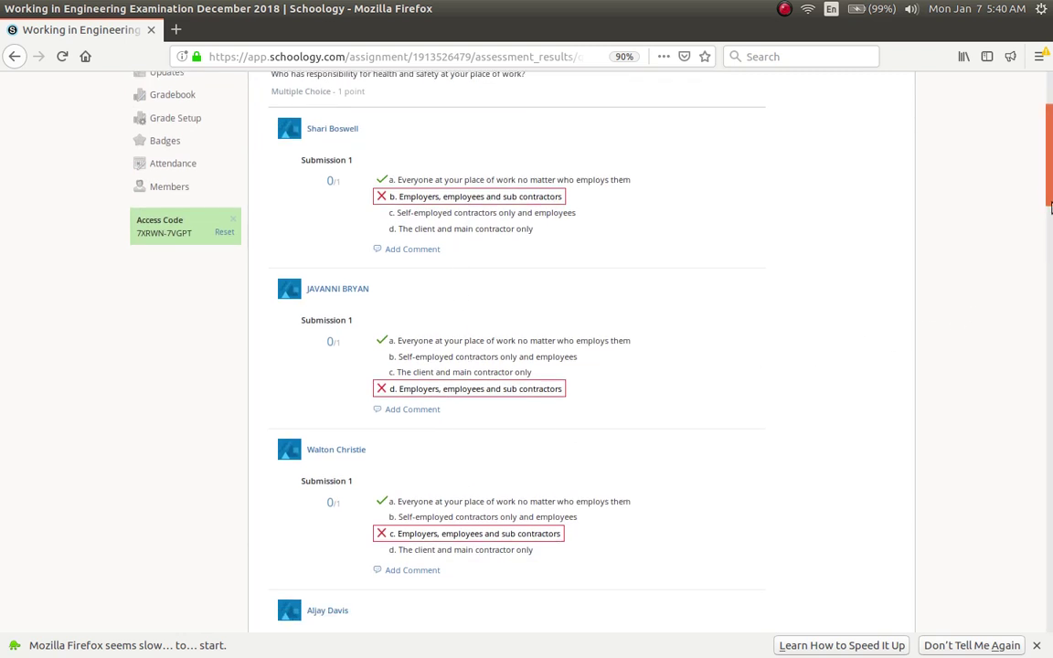
{"action": "left_click_drag", "start_coordinate": [1051, 179], "coordinate": [1052, 270]}
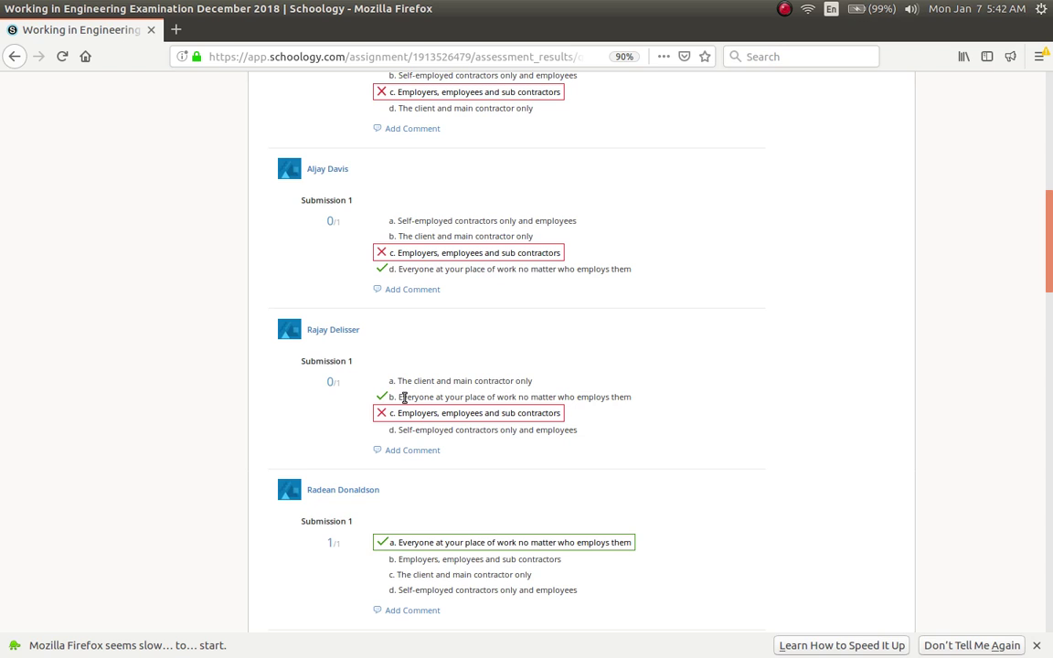
{"action": "left_click_drag", "start_coordinate": [1050, 263], "coordinate": [1050, 145]}
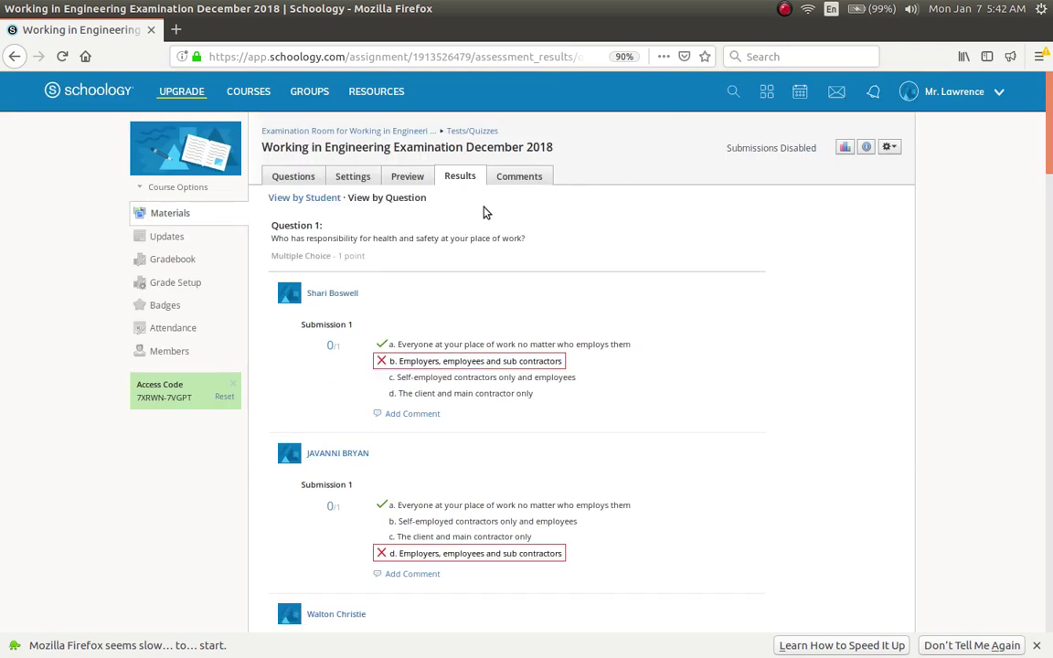
Step: Return to the results by question and view the students' responses to Question 2
{"action": "left_click", "coordinate": [409, 201]}
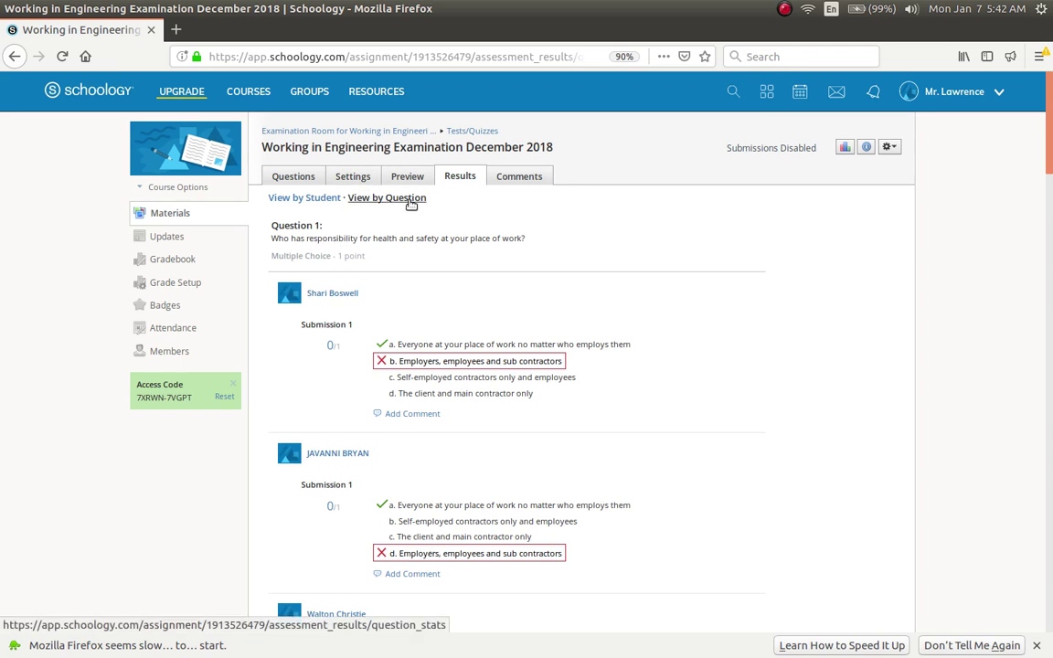
{"action": "left_click", "coordinate": [411, 200]}
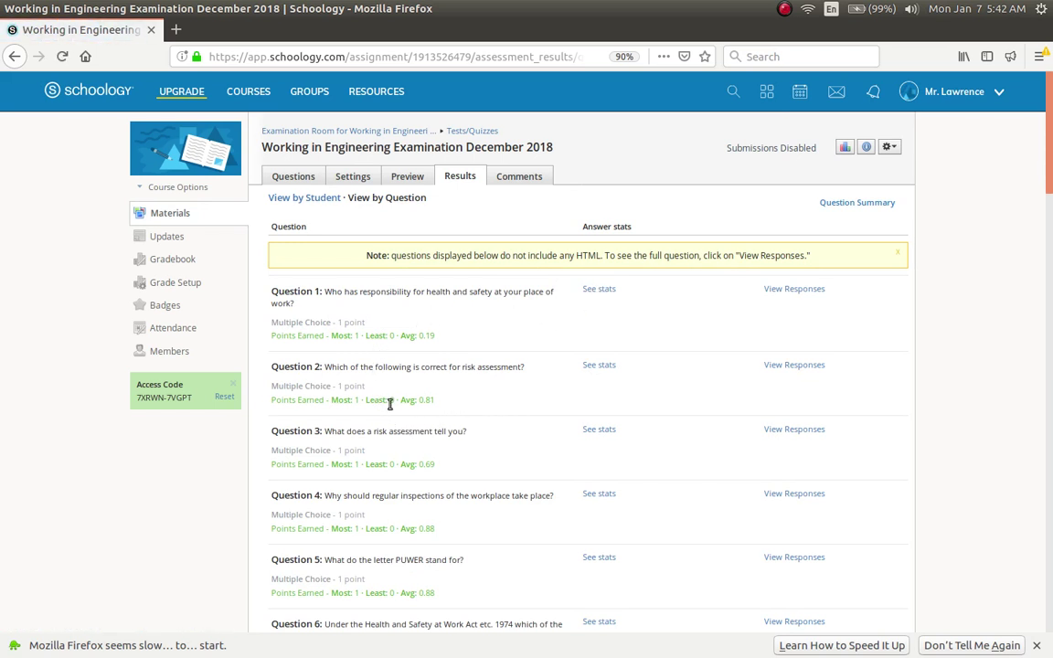
{"action": "left_click", "coordinate": [793, 368]}
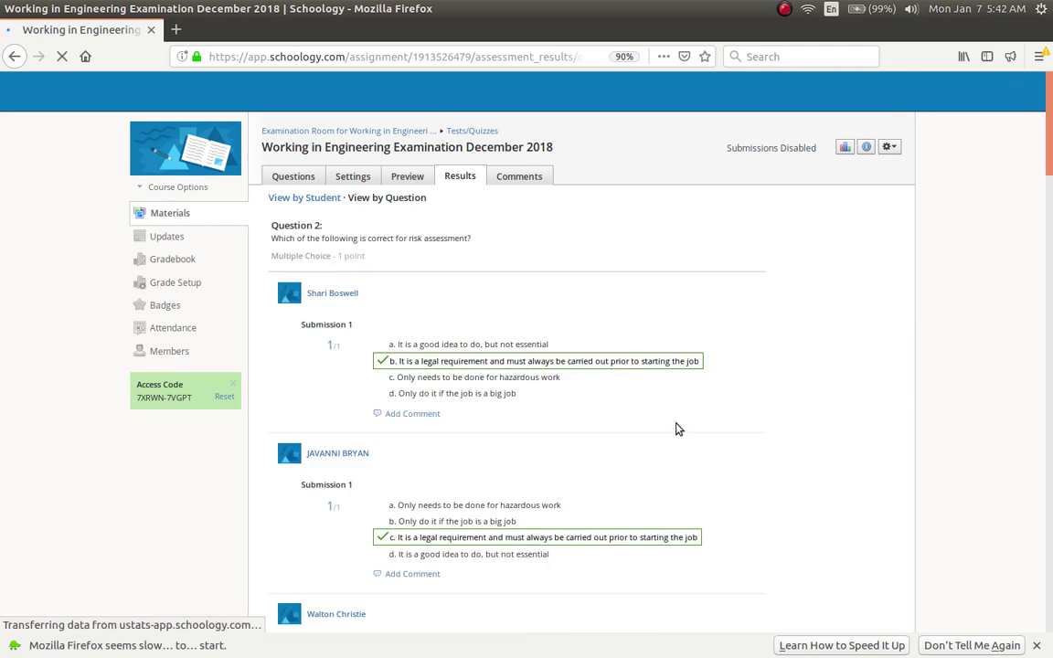
{"action": "left_click_drag", "start_coordinate": [1050, 155], "coordinate": [1050, 91]}
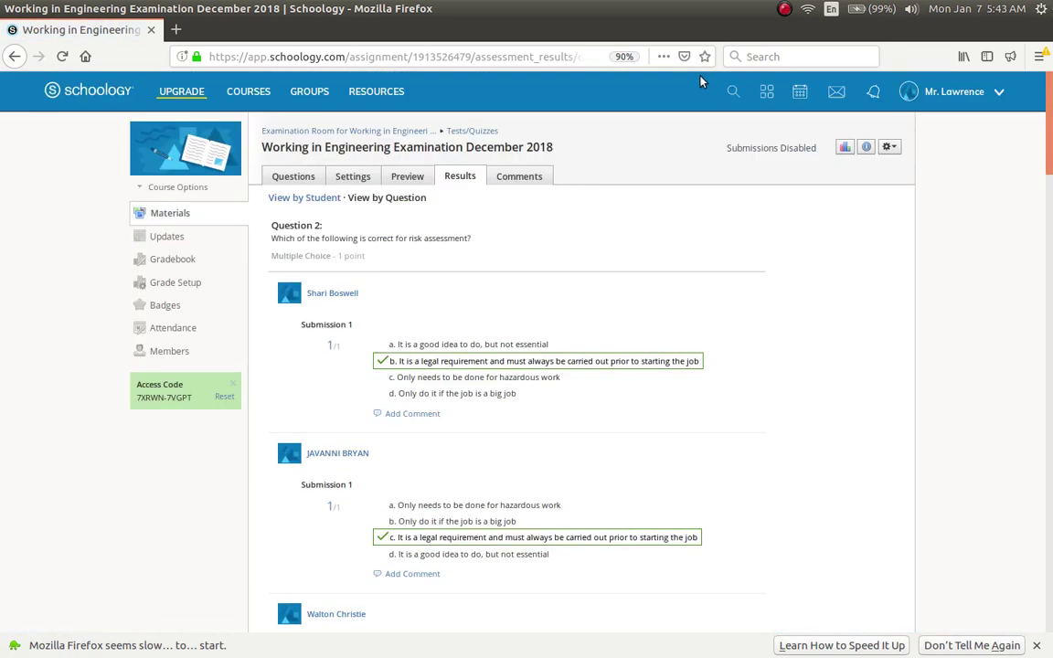
Step: Go back to the question results list and look through the points earned for each question
{"action": "left_click", "coordinate": [395, 199]}
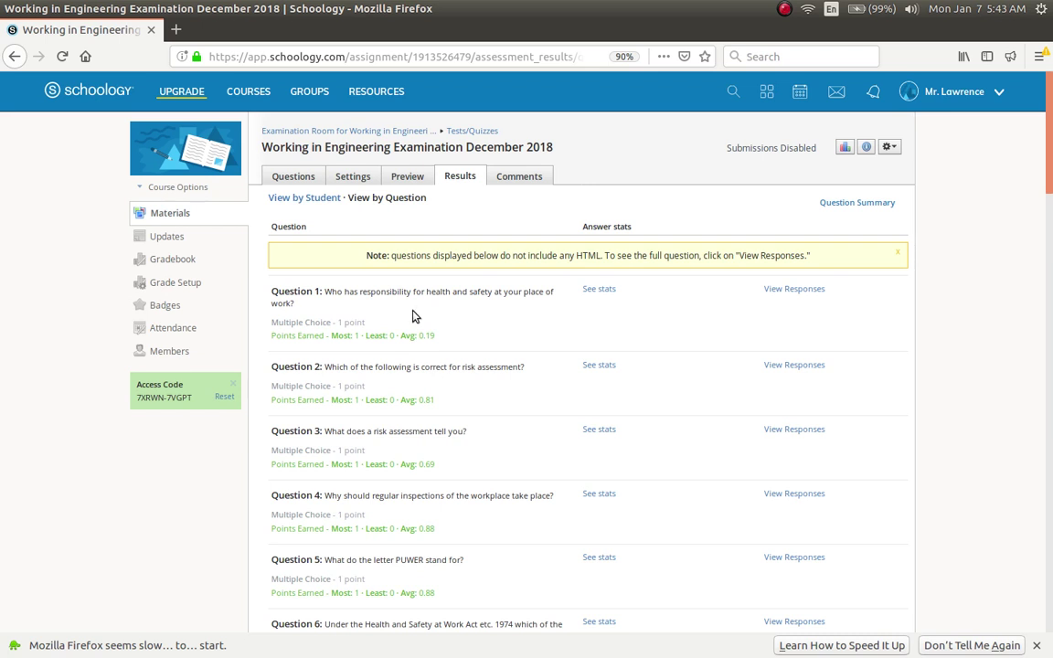
{"action": "scroll", "coordinate": [1051, 137], "scroll_direction": "down", "scroll_amount": 5}
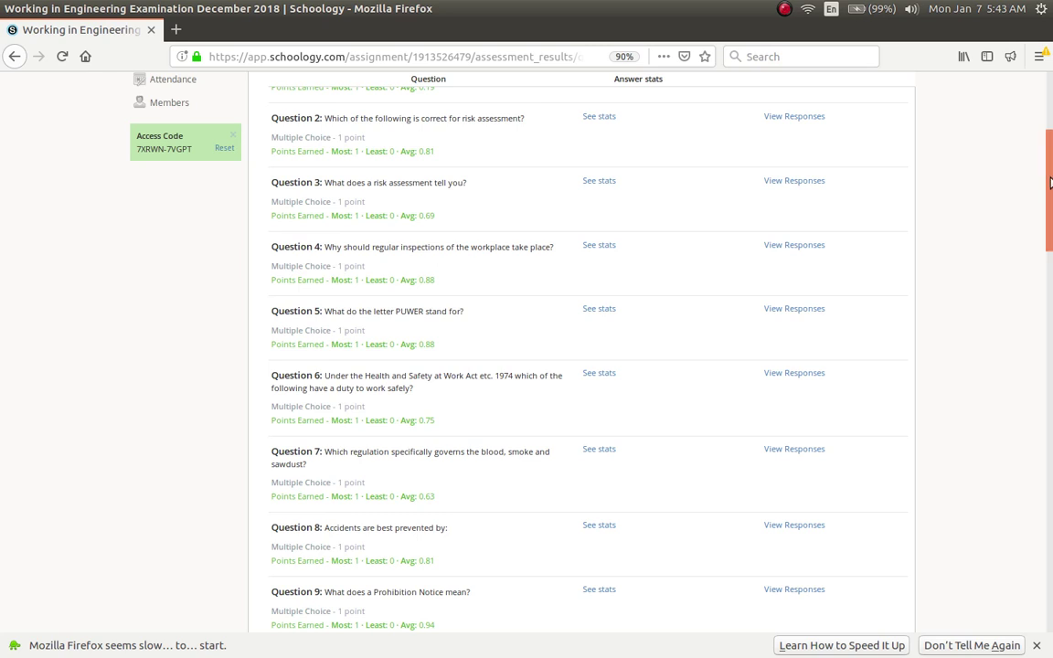
{"action": "left_click_drag", "start_coordinate": [1049, 192], "coordinate": [1049, 128]}
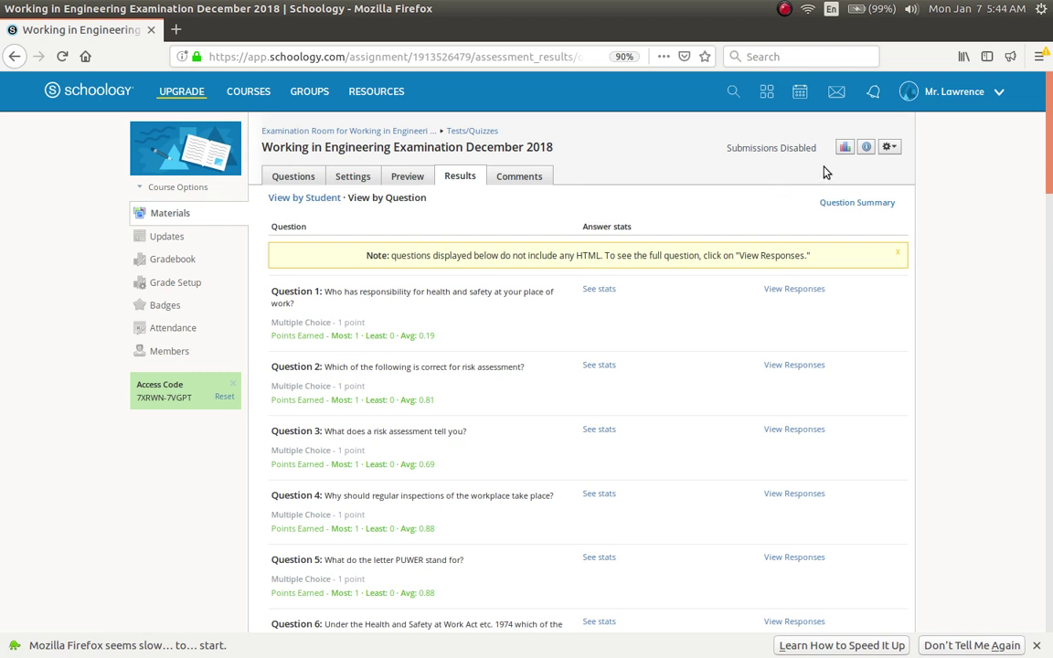
{"action": "left_click", "coordinate": [891, 148]}
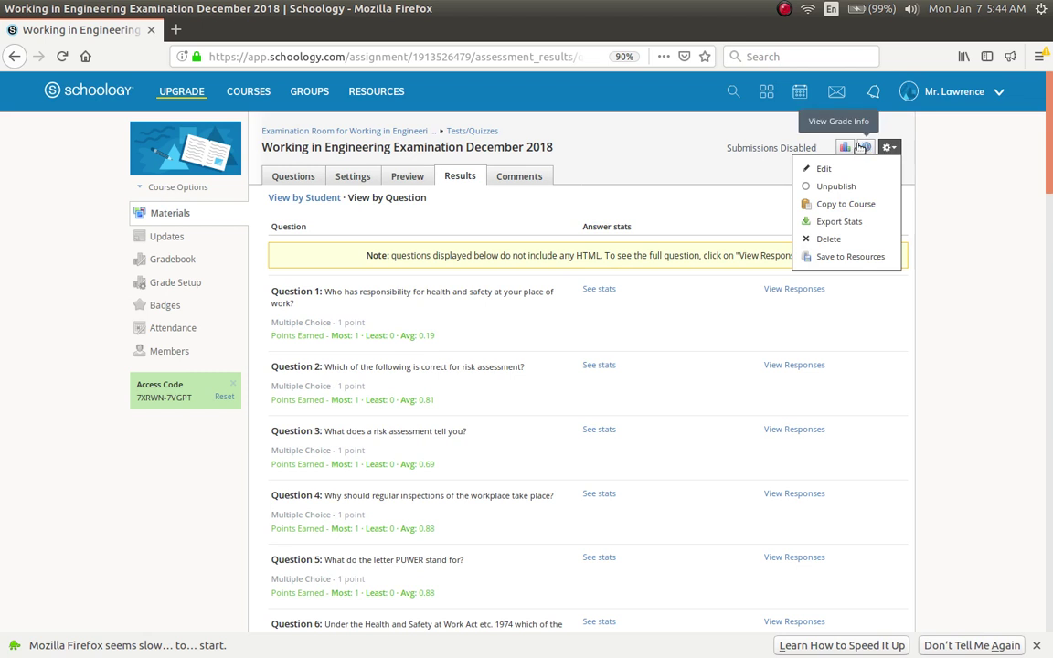
{"action": "left_click", "coordinate": [701, 200]}
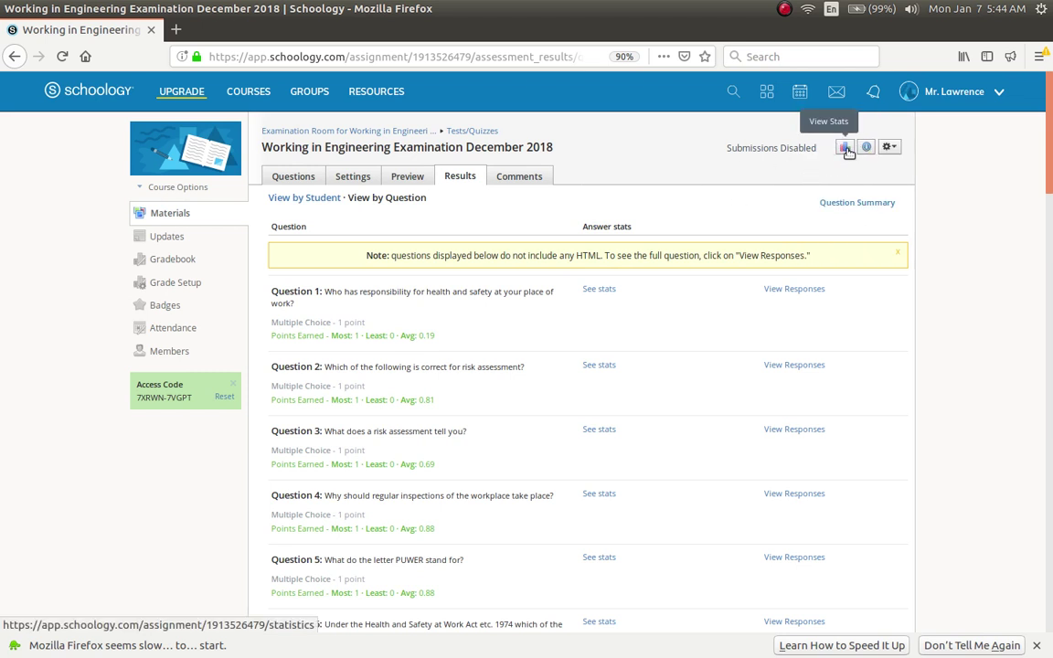
Step: Open the exam's grade statistics and allow Adobe Flash to run on the site so the grade distribution chart loads
{"action": "left_click", "coordinate": [844, 148]}
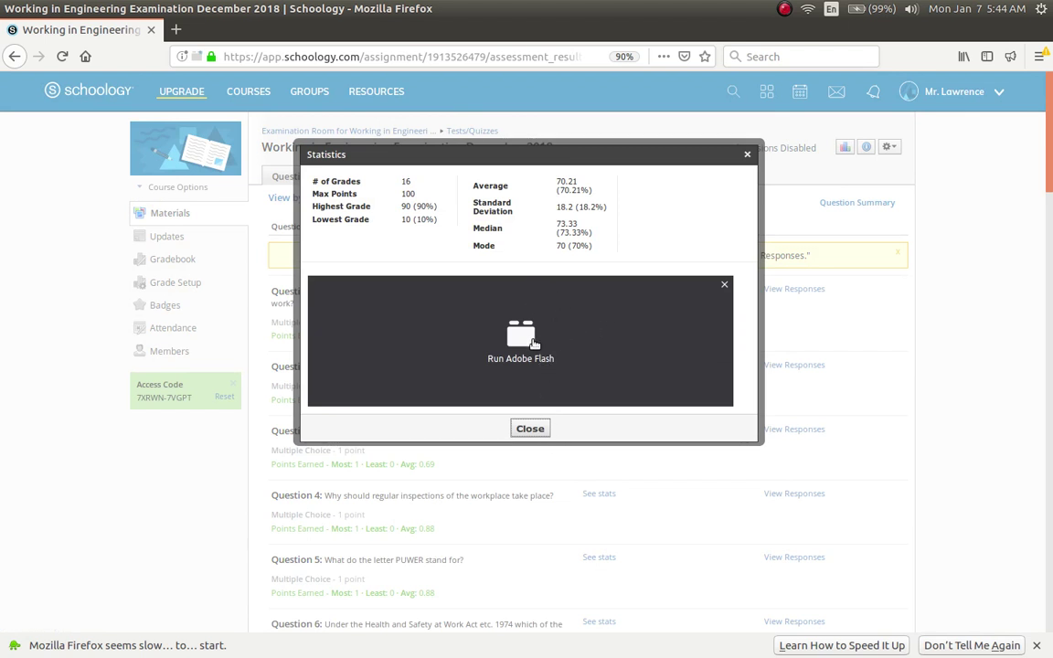
{"action": "left_click", "coordinate": [534, 344]}
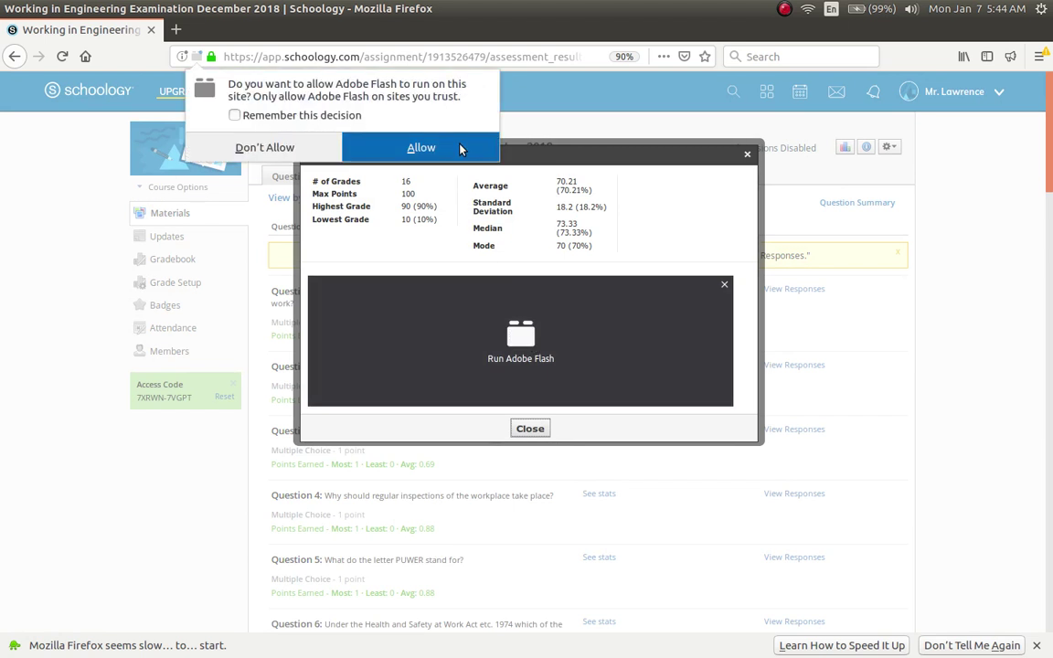
{"action": "left_click", "coordinate": [421, 147]}
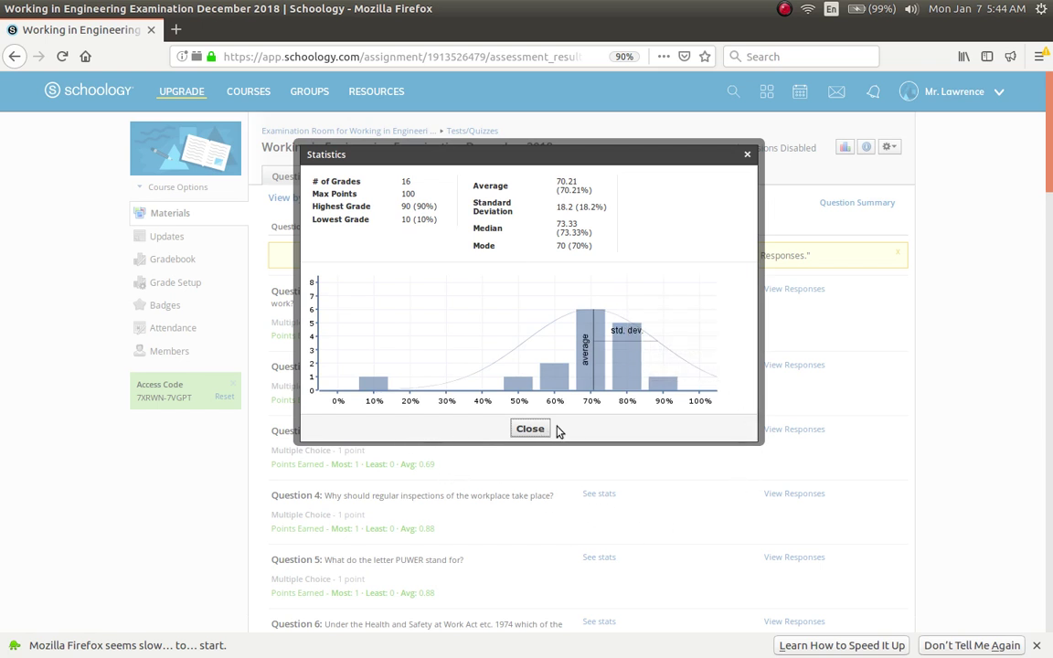
Step: Examine the number of grades in each percentage range of the distribution chart and close the statistics
{"action": "mouse_move", "coordinate": [589, 403]}
{"action": "mouse_move", "coordinate": [515, 405]}
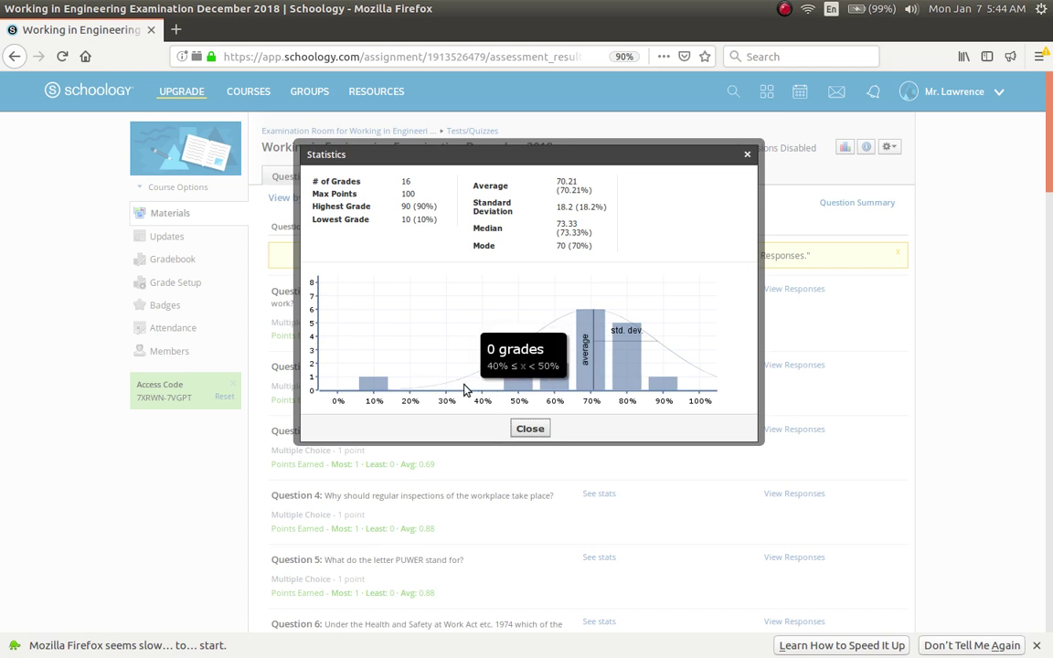
{"action": "mouse_move", "coordinate": [456, 393]}
{"action": "mouse_move", "coordinate": [578, 331]}
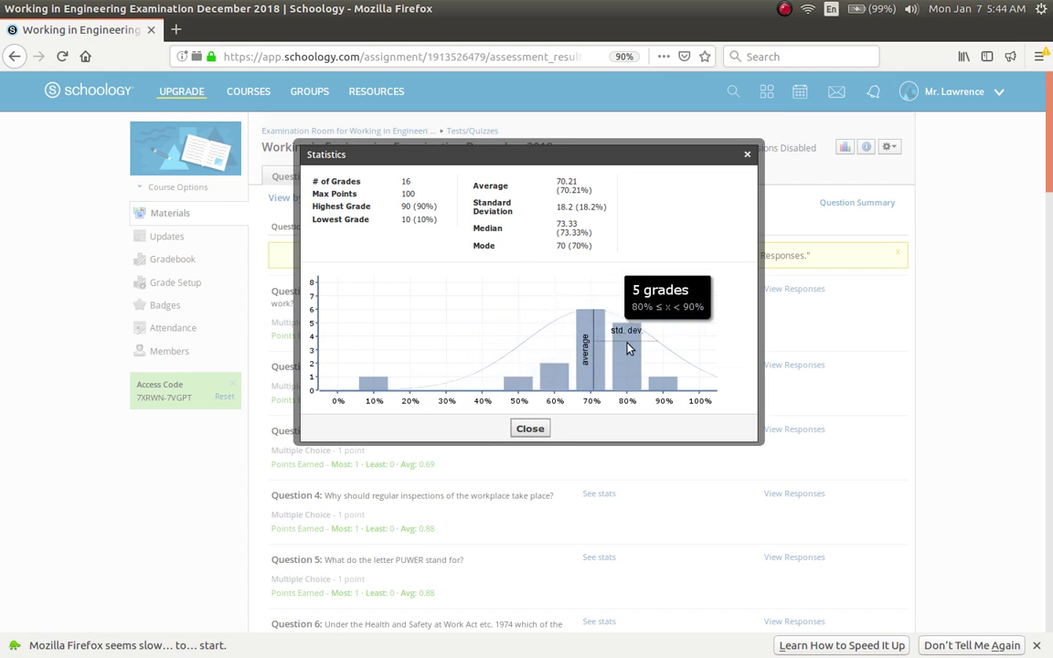
{"action": "mouse_move", "coordinate": [701, 374]}
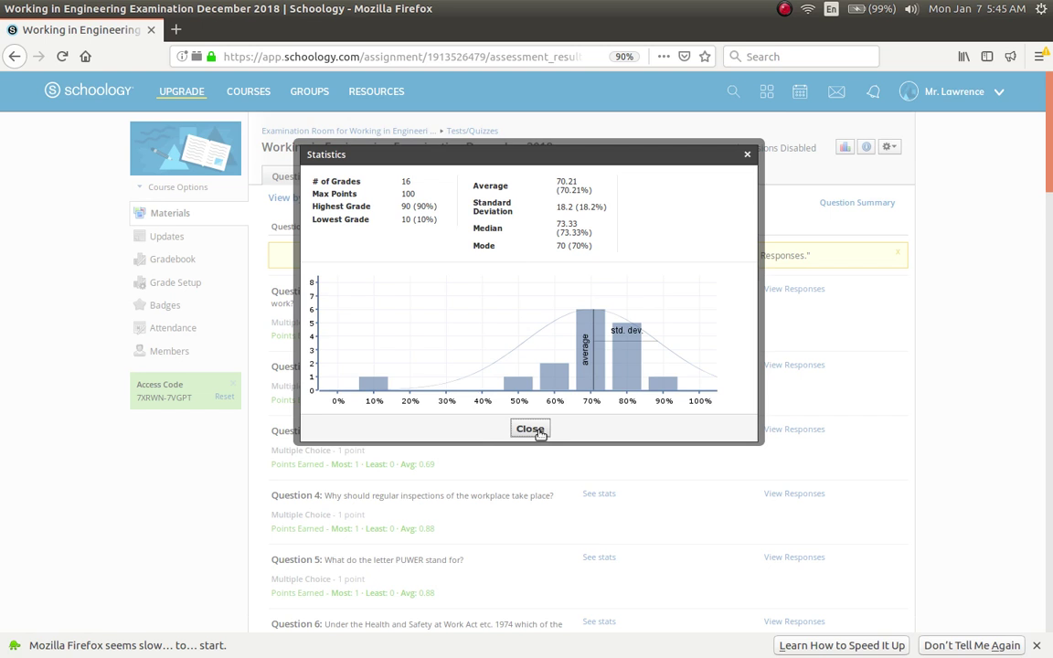
{"action": "left_click", "coordinate": [531, 430]}
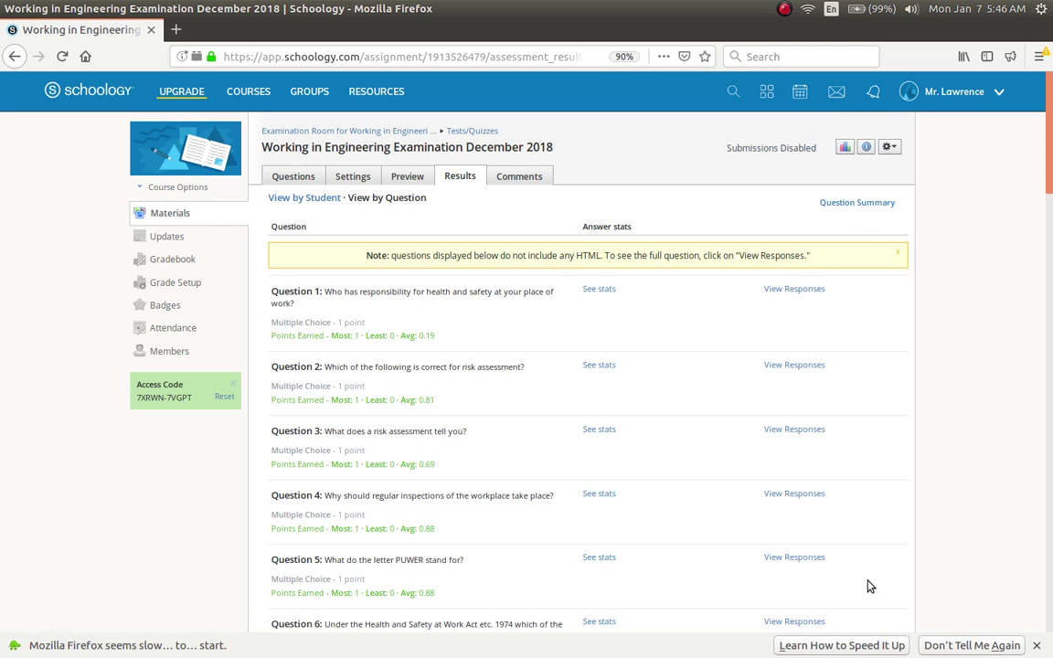
{"action": "mouse_move", "coordinate": [722, 656]}
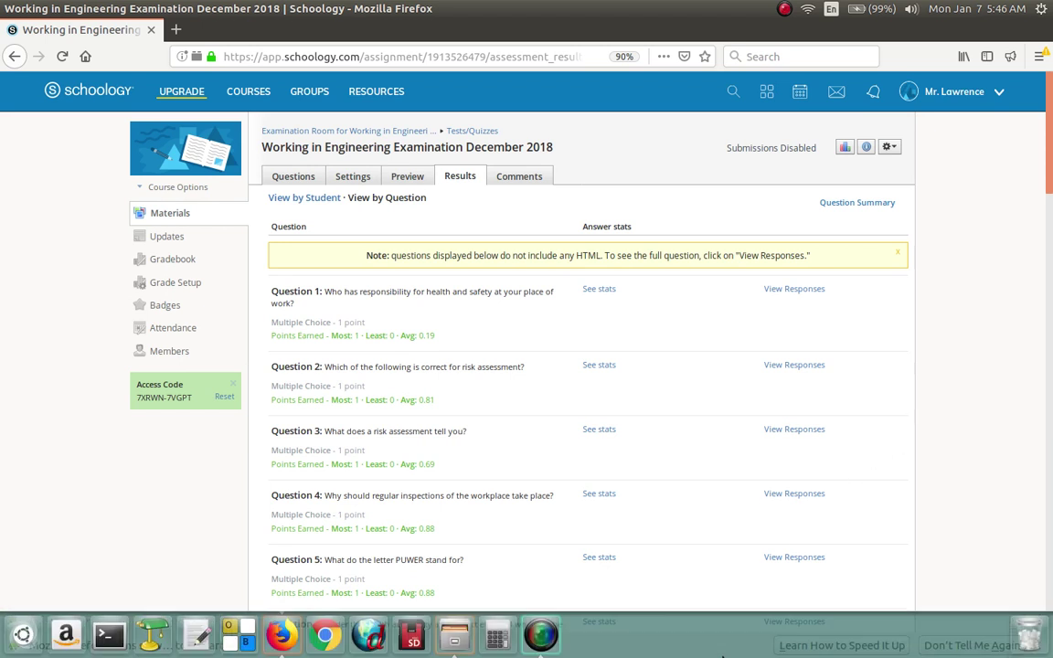